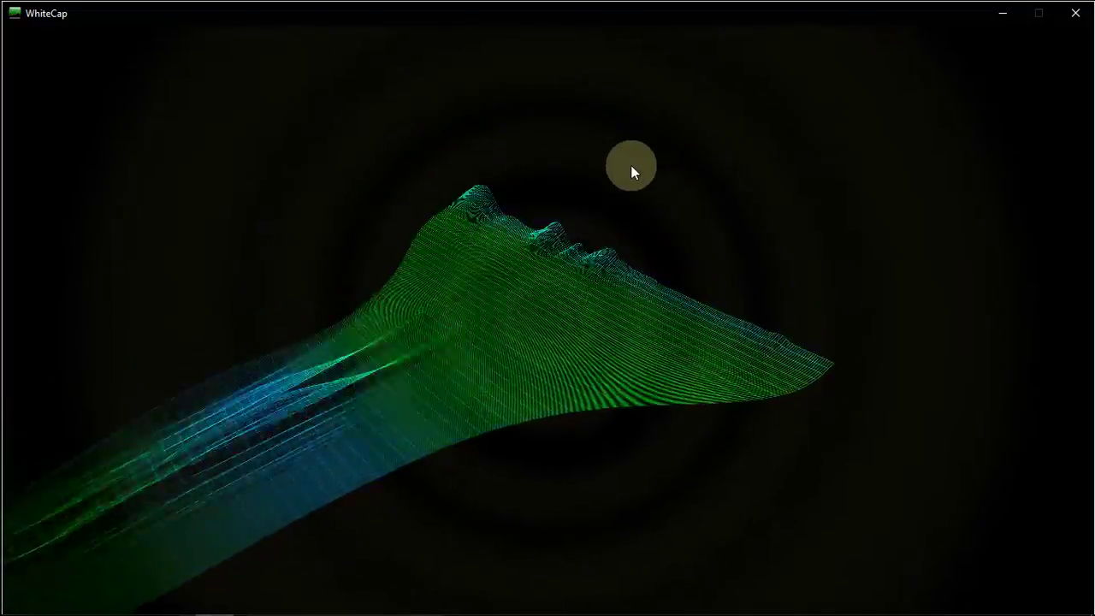
Apply the Blue Rainbow ColorScheme to the visualization, switch it to CRT Style, and return to the main options
{"action": "mouse_move", "coordinate": [631, 171]}
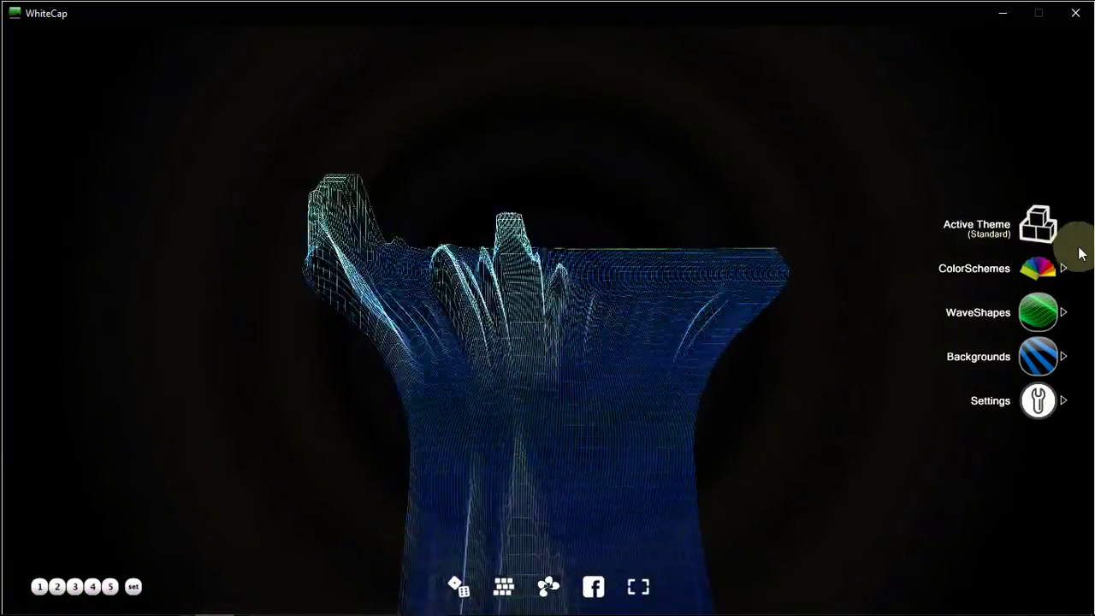
{"action": "left_click", "coordinate": [1039, 268]}
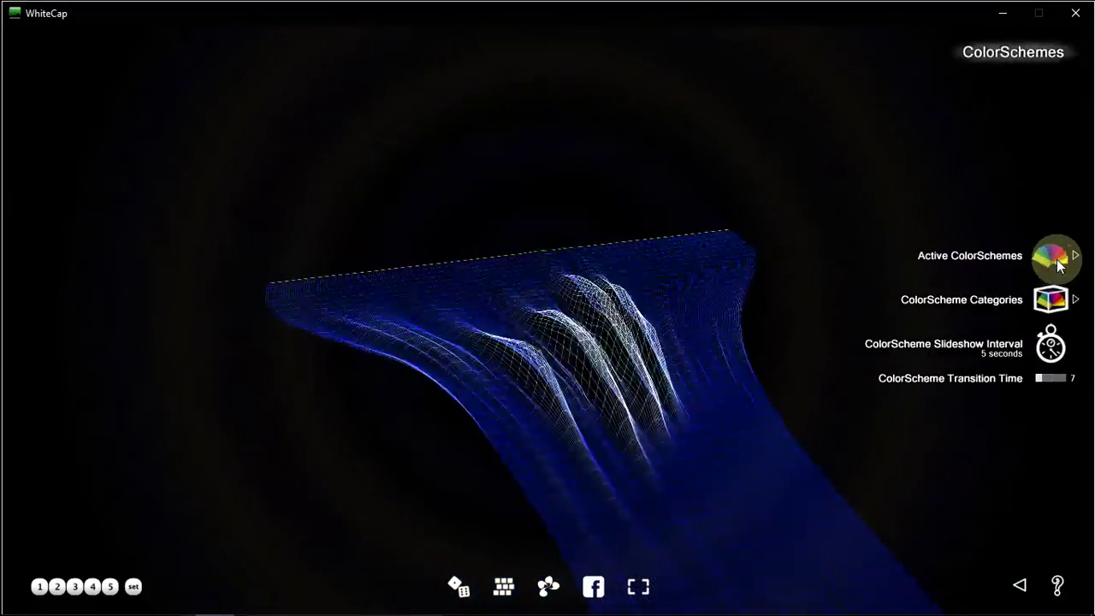
{"action": "left_click", "coordinate": [1052, 258]}
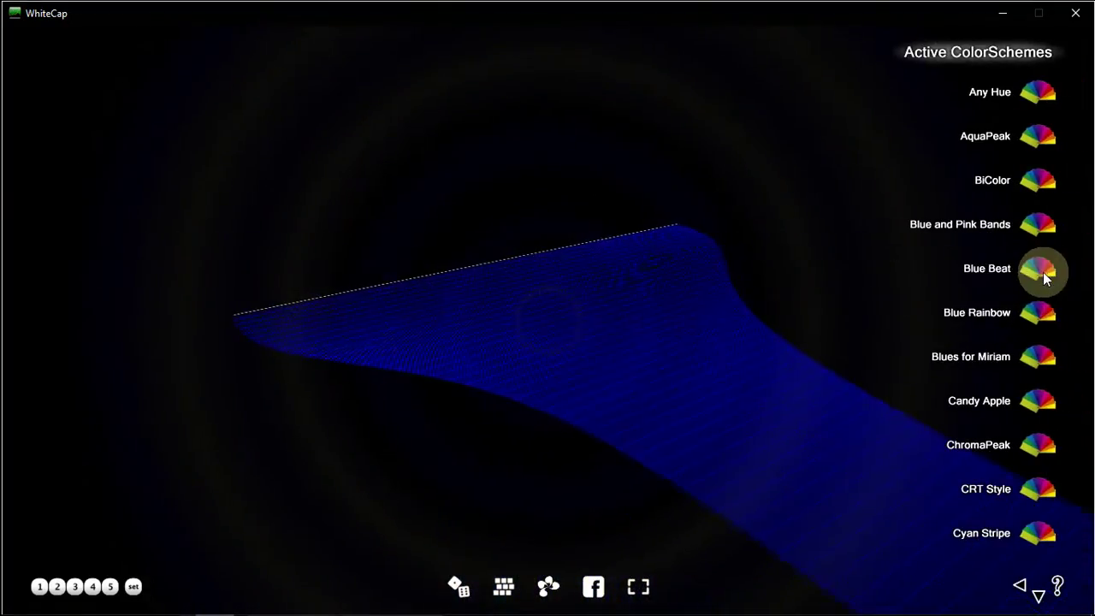
{"action": "left_click", "coordinate": [1032, 317]}
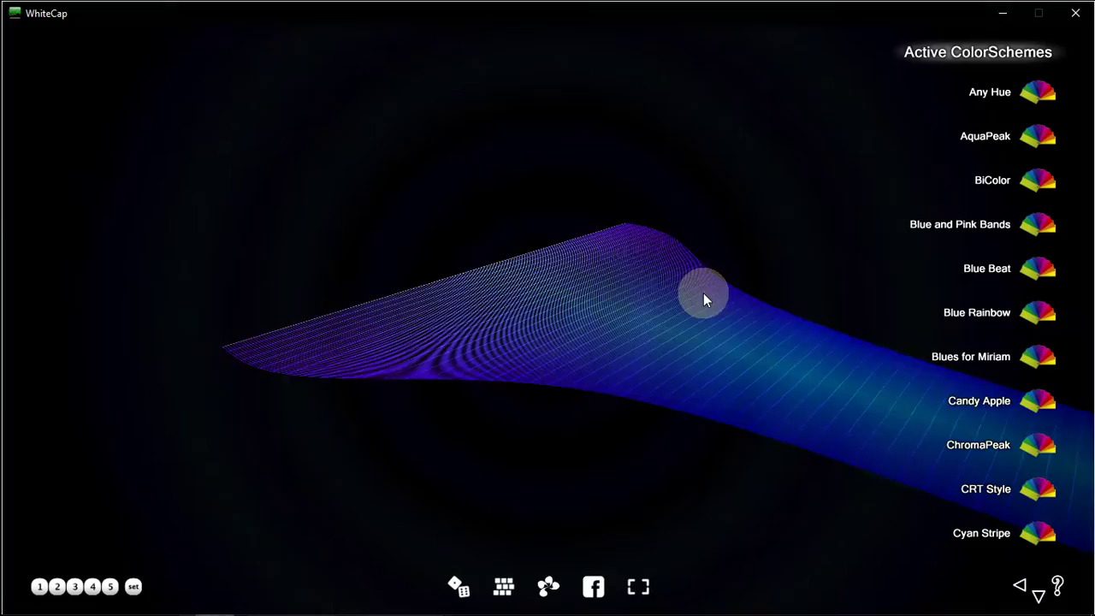
{"action": "left_click", "coordinate": [1037, 490]}
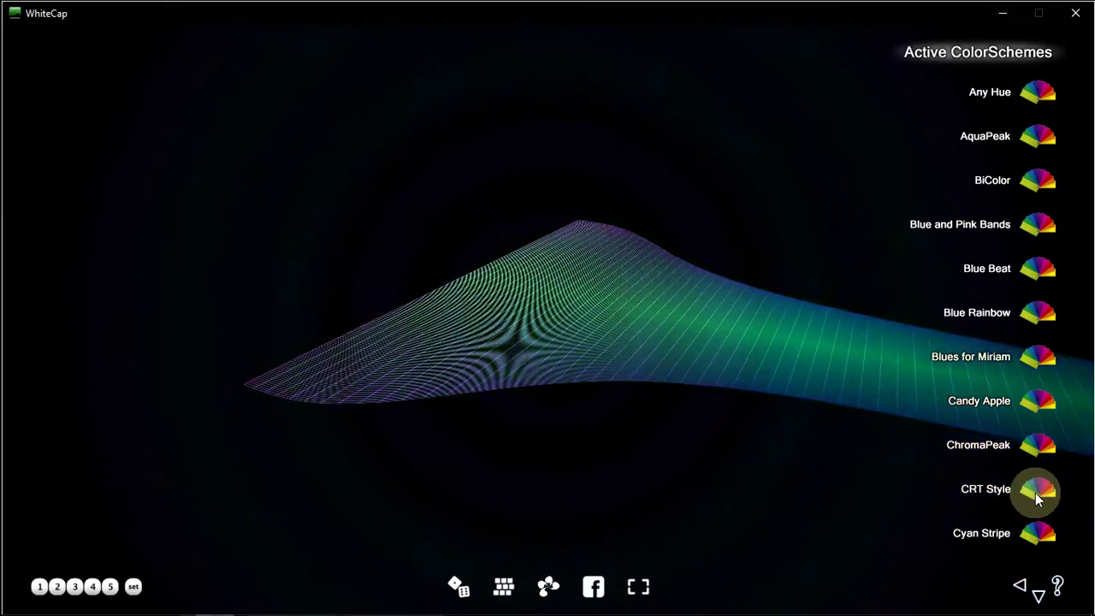
{"action": "left_click", "coordinate": [1018, 587]}
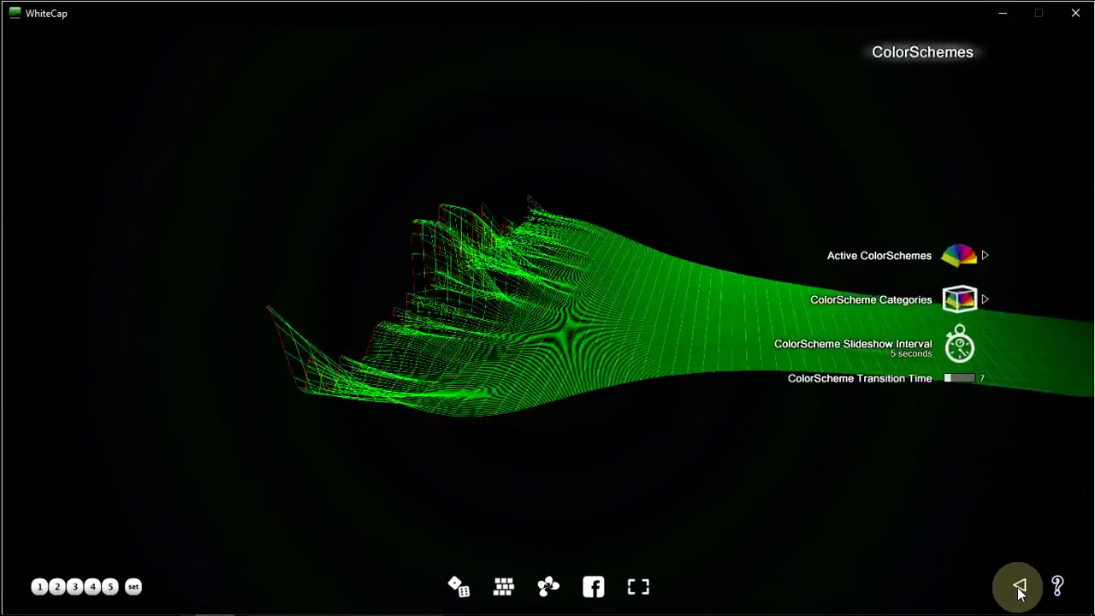
{"action": "left_click", "coordinate": [1019, 589]}
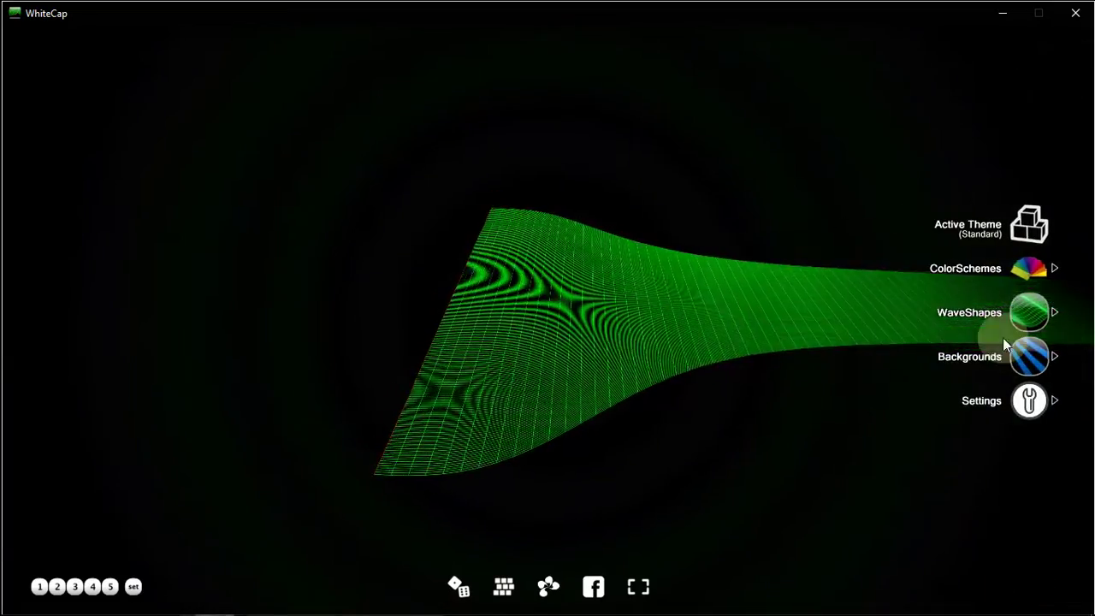
Change the visualization's active WaveShape to Bessel and return to the main options
{"action": "left_click", "coordinate": [1039, 313]}
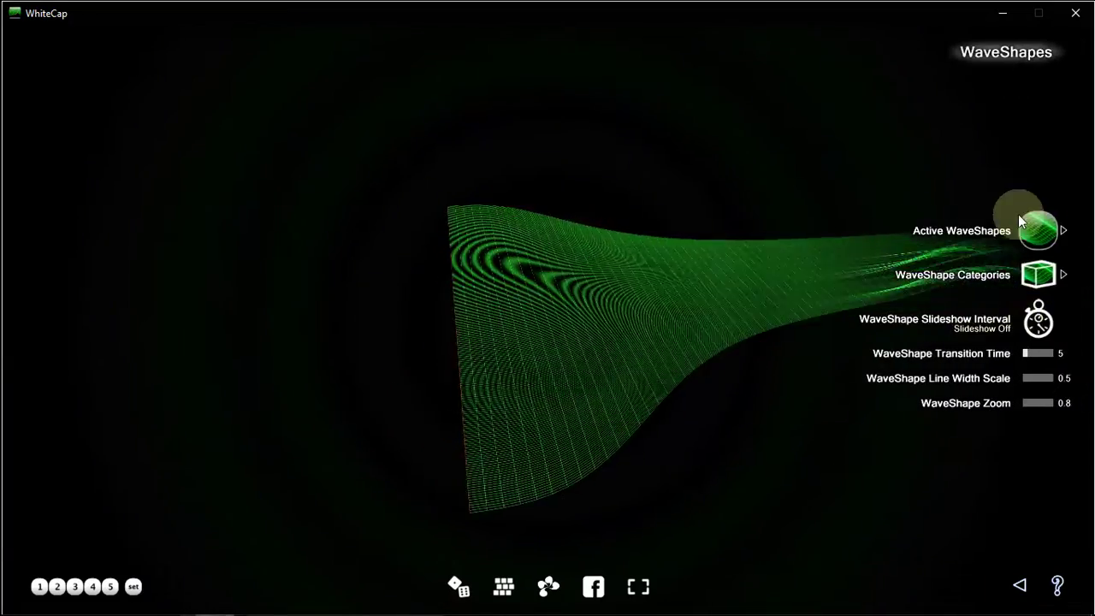
{"action": "left_click", "coordinate": [1037, 232]}
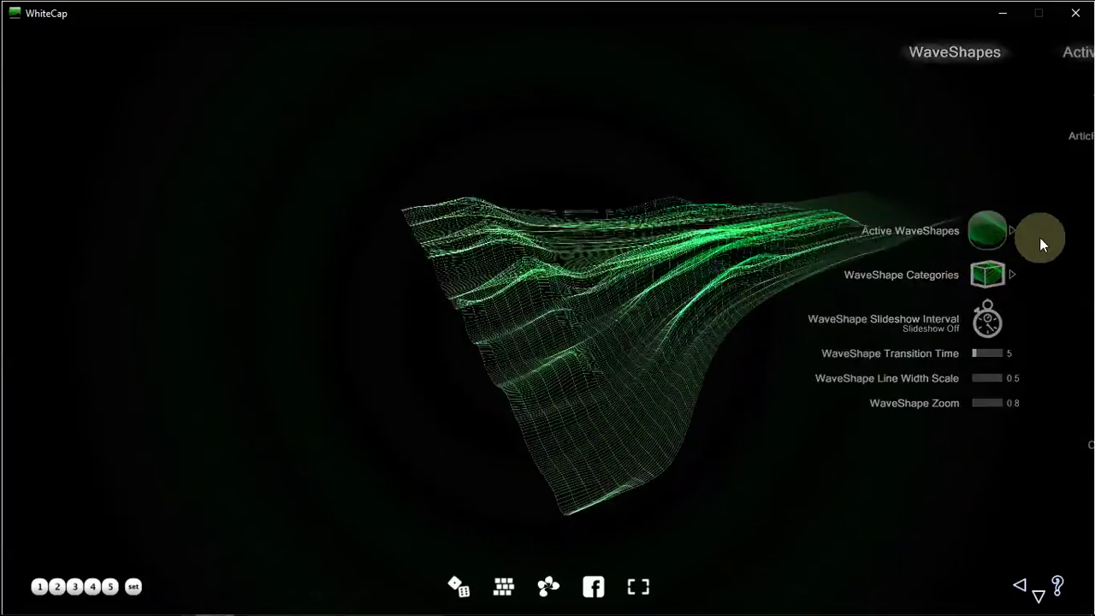
{"action": "left_click", "coordinate": [1037, 313]}
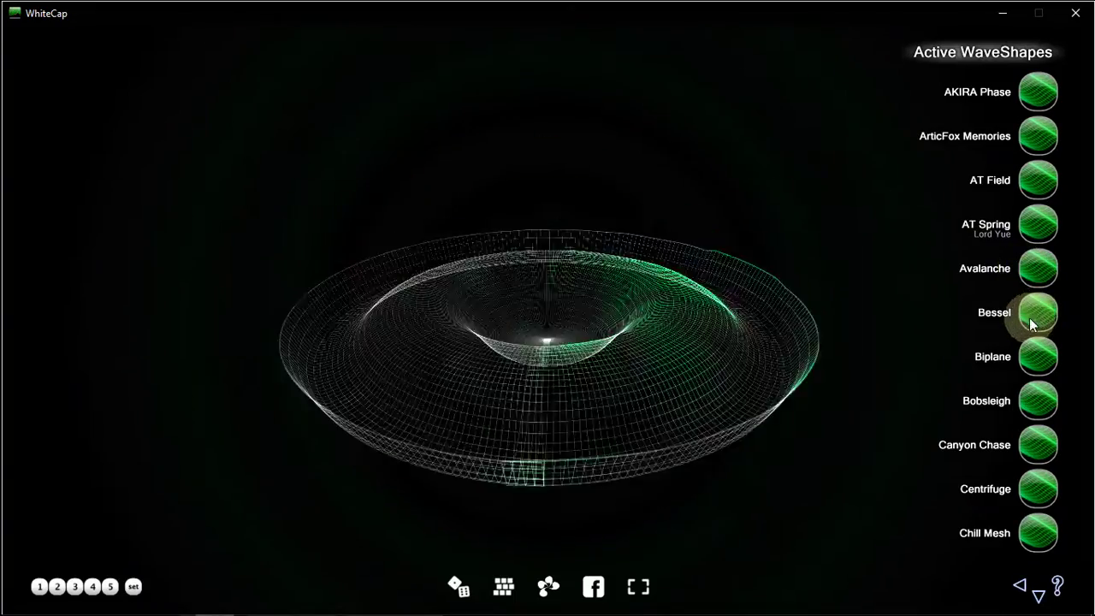
{"action": "left_click", "coordinate": [1020, 586]}
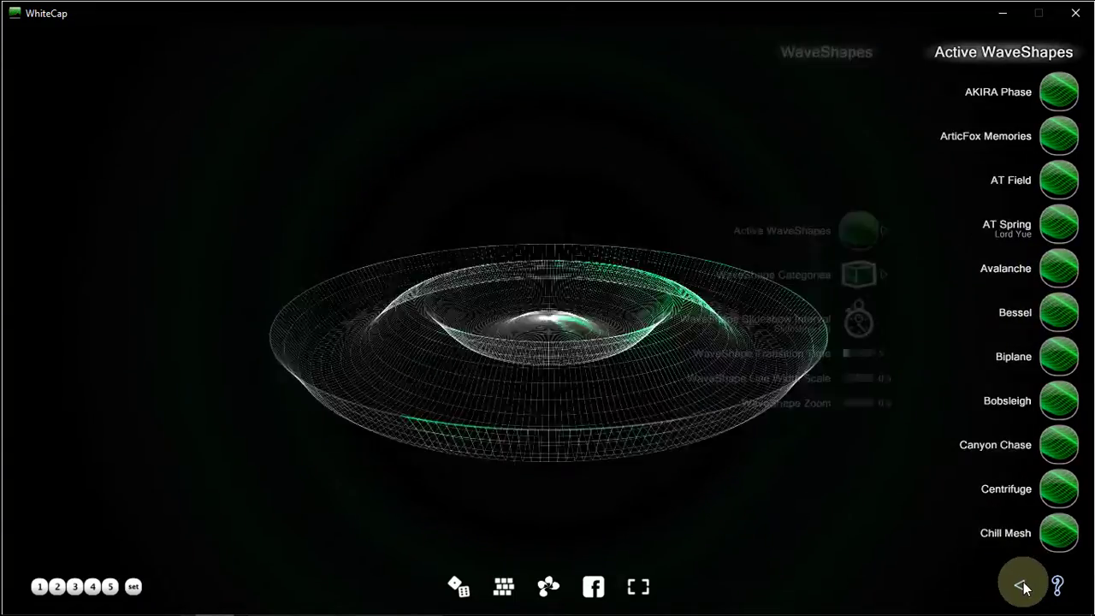
{"action": "left_click", "coordinate": [1023, 585]}
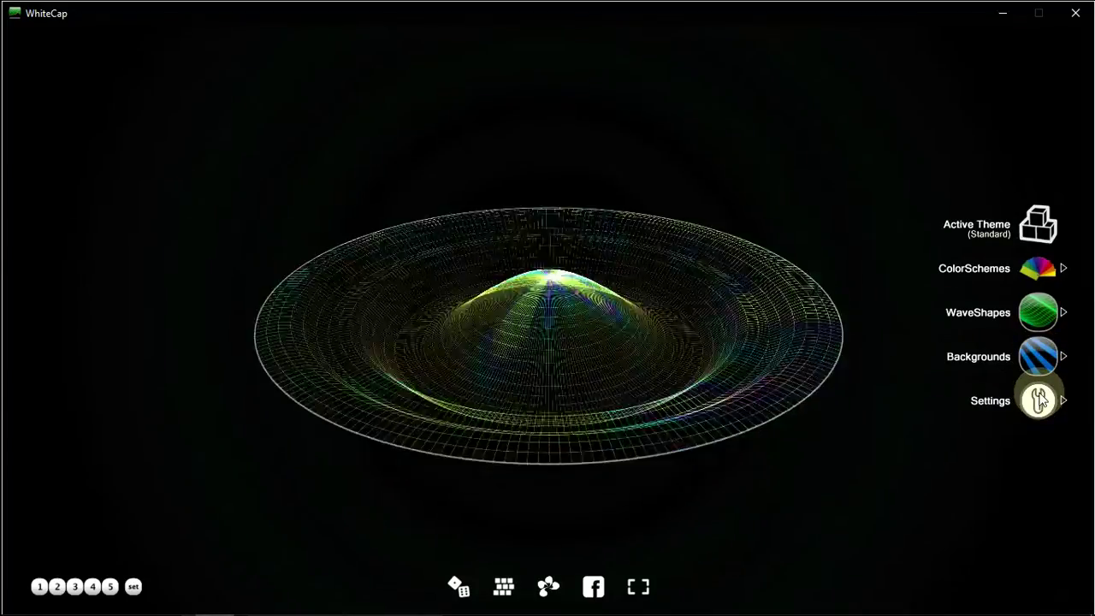
Open the visualizer's Settings and move up through its list of options
{"action": "left_click", "coordinate": [1037, 401]}
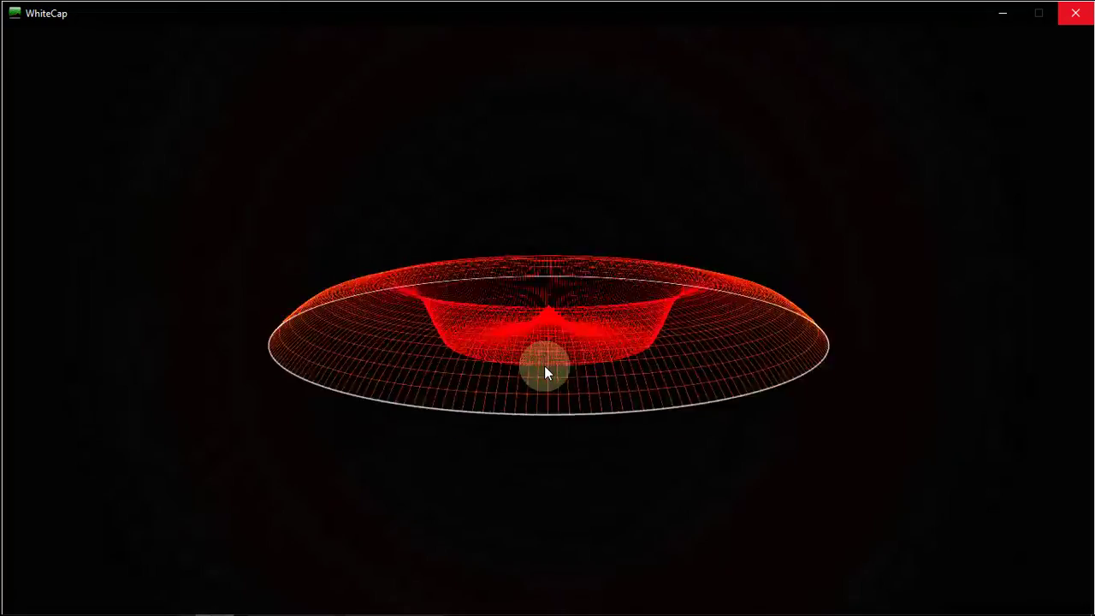
{"action": "left_click", "coordinate": [545, 367]}
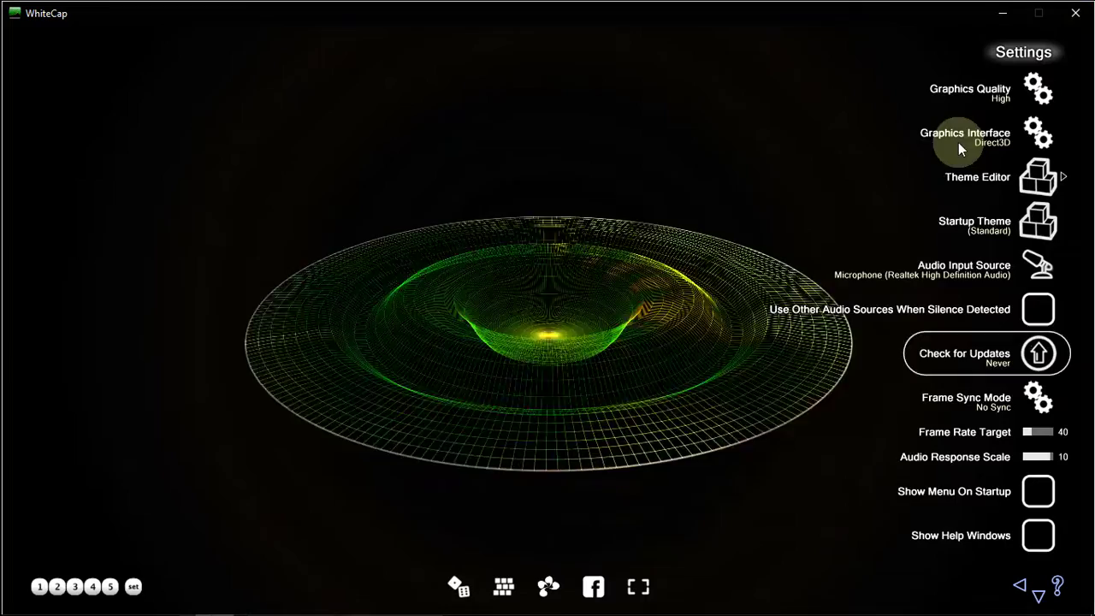
{"action": "key", "text": "Up"}
{"action": "key", "text": "Up"}
{"action": "key", "text": "Up"}
{"action": "key", "text": "Up"}
{"action": "key", "text": "Up"}
{"action": "key", "text": "Up"}
{"action": "key", "text": "Up"}
{"action": "key", "text": "Up"}
{"action": "key", "text": "Up"}
{"action": "key", "text": "Up"}
{"action": "key", "text": "Up"}
{"action": "key", "text": "Up"}
{"action": "key", "text": "Up"}
{"action": "key", "text": "Up"}
{"action": "key", "text": "Up"}
{"action": "key", "text": "Up"}
{"action": "key", "text": "Up"}
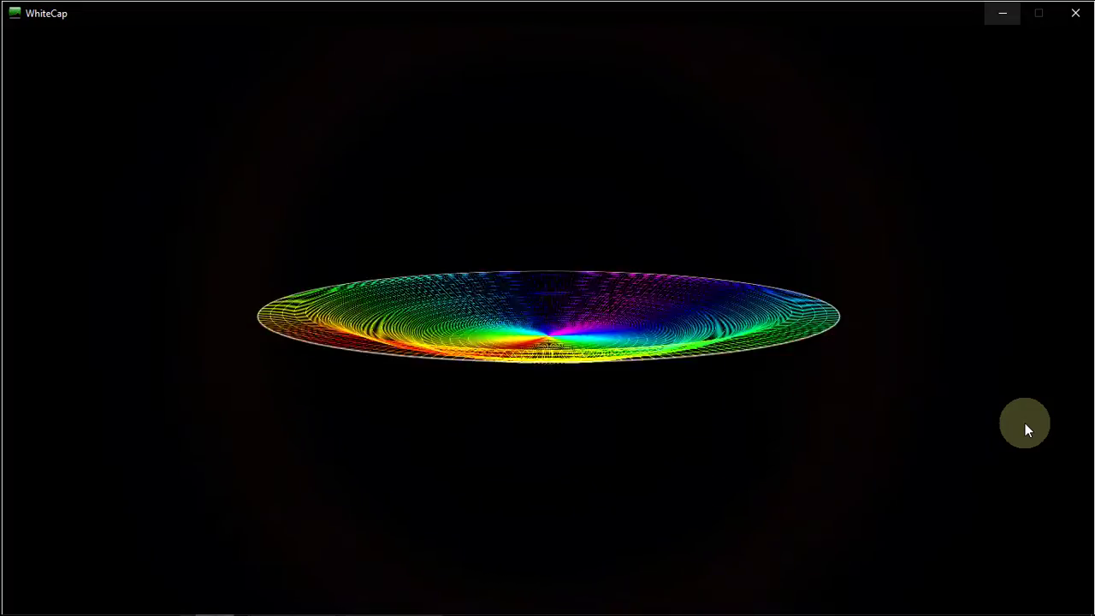
View the available Graphics Quality levels without choosing another one
{"action": "mouse_move", "coordinate": [803, 385]}
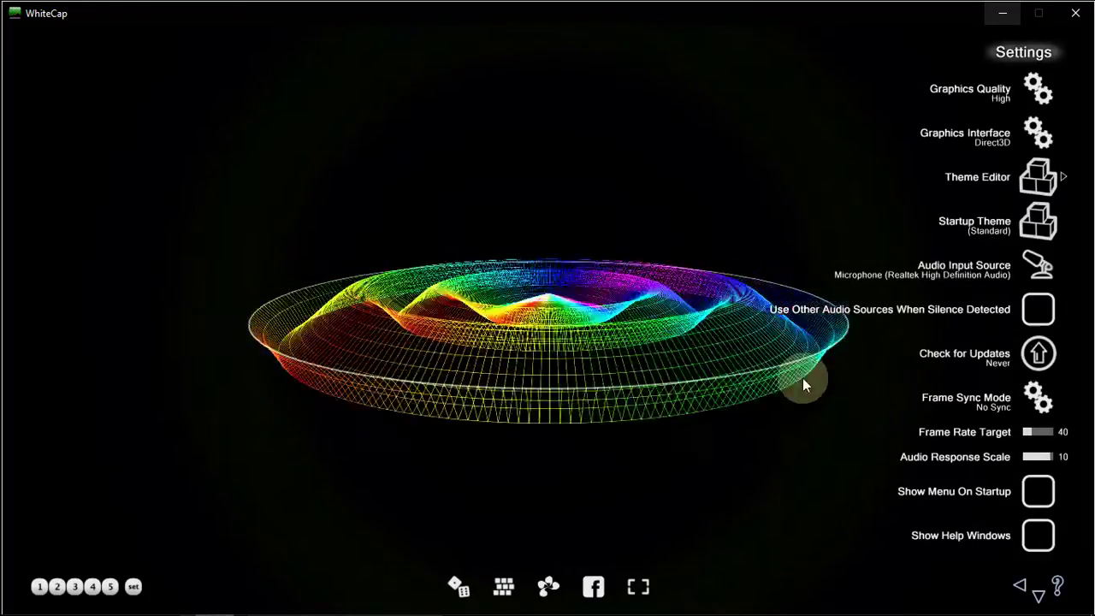
{"action": "left_click", "coordinate": [1009, 94]}
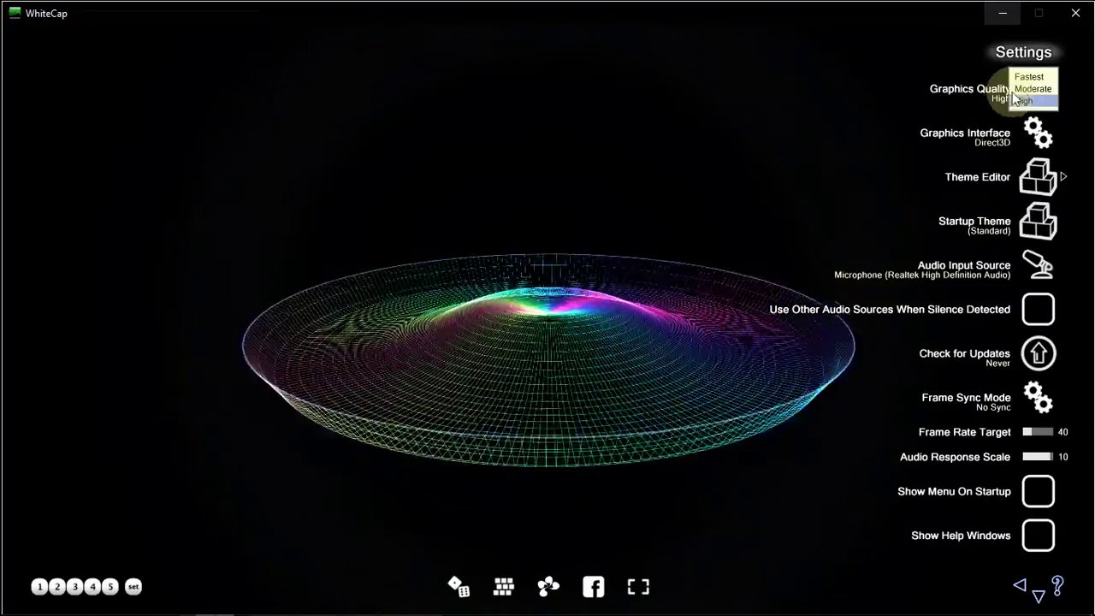
{"action": "left_click", "coordinate": [942, 95]}
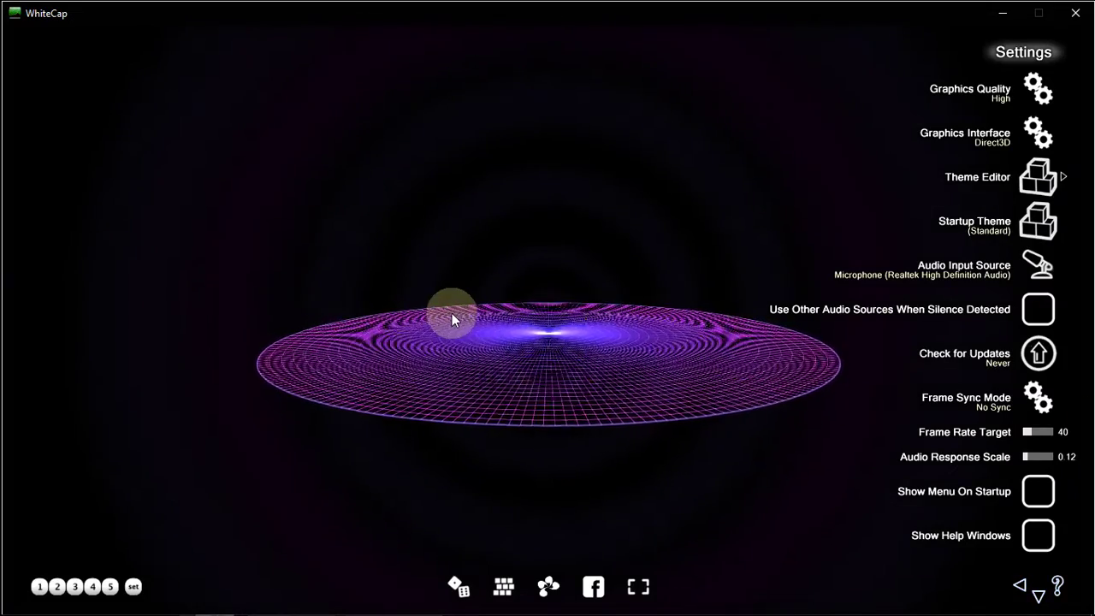
Search Windows for %AppData% and open the Roaming folder in File Explorer
{"action": "key", "text": "super"}
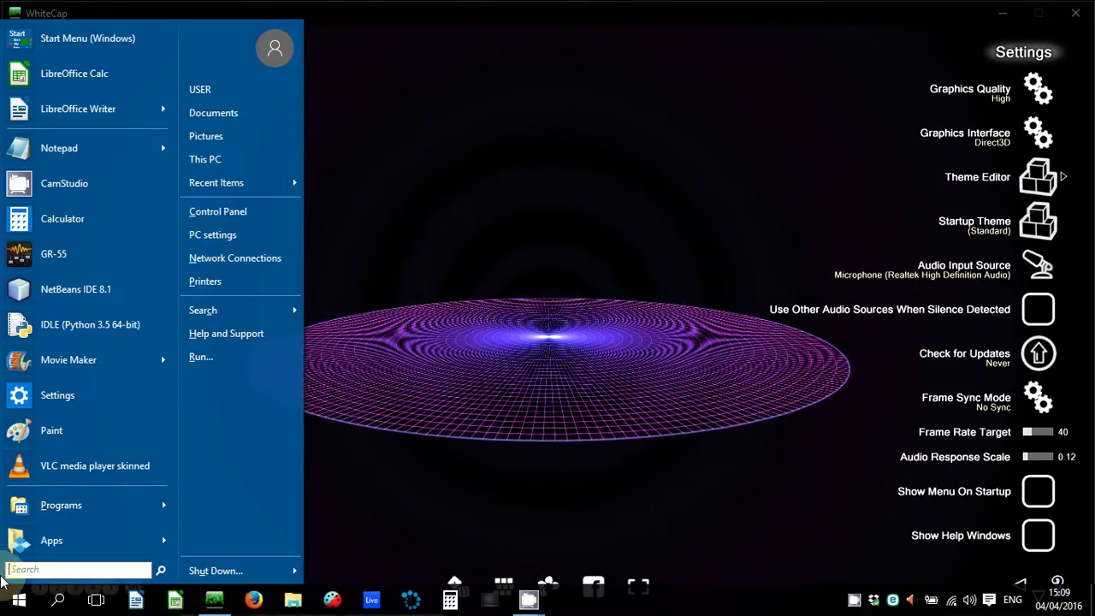
{"action": "type", "text": "%"}
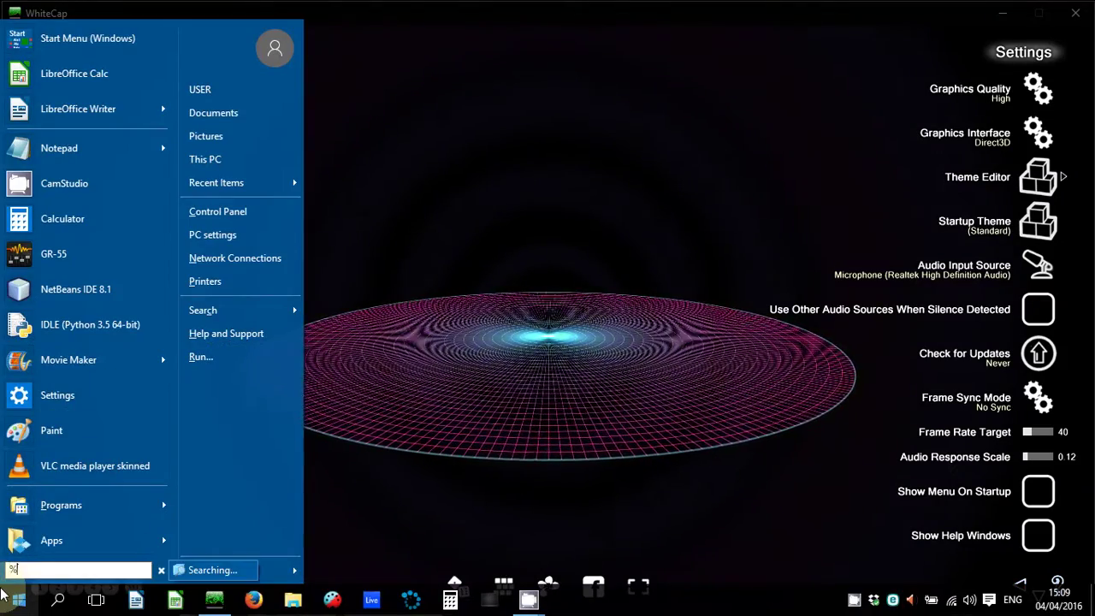
{"action": "type", "text": "App"}
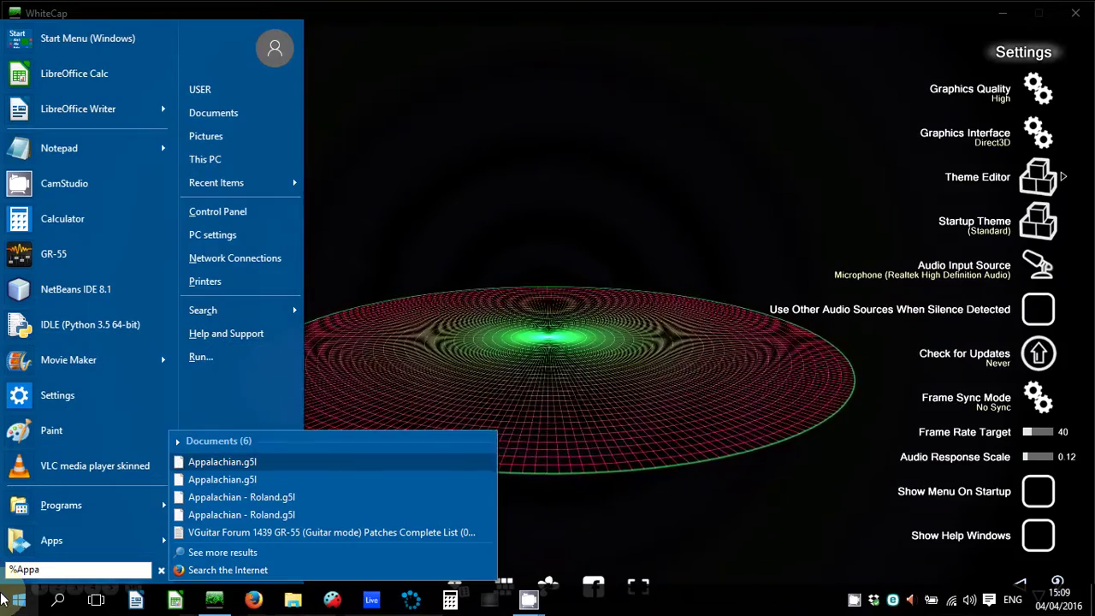
{"action": "type", "text": "Dat"}
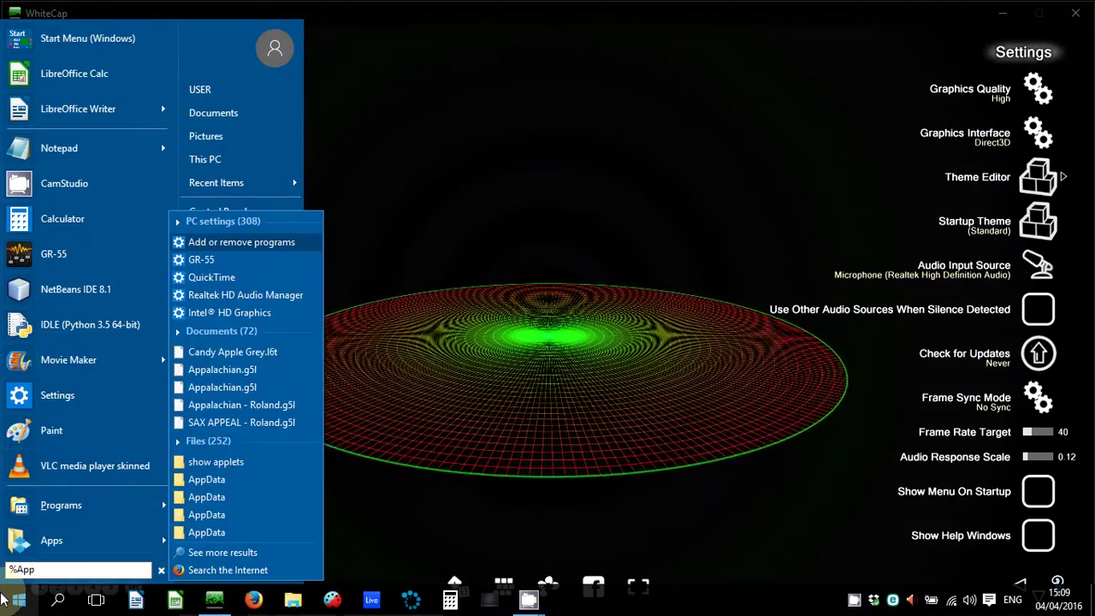
{"action": "type", "text": "a"}
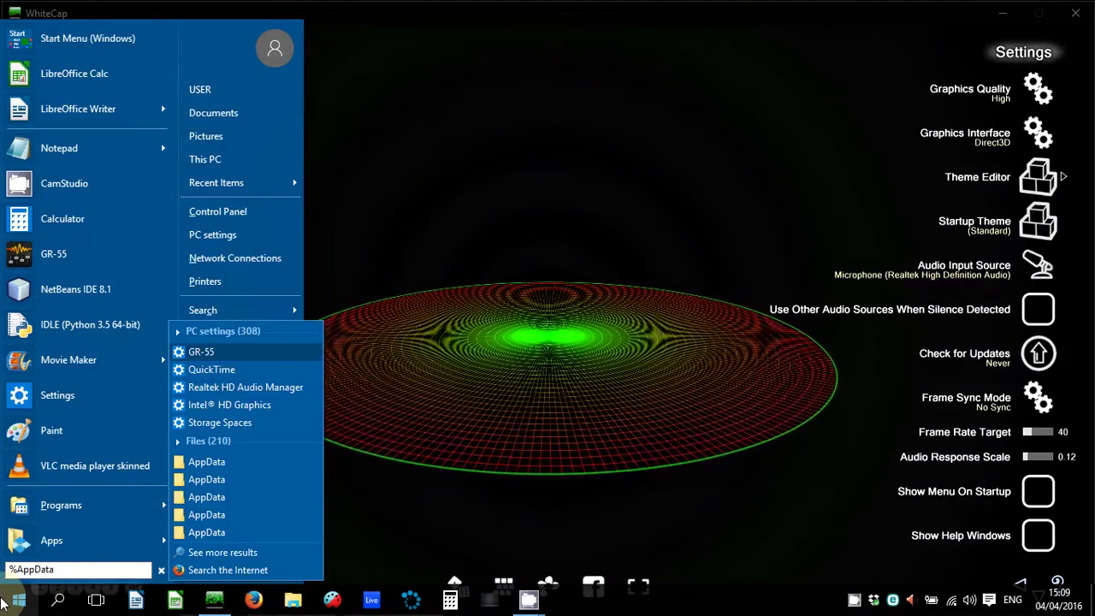
{"action": "type", "text": "%\\"}
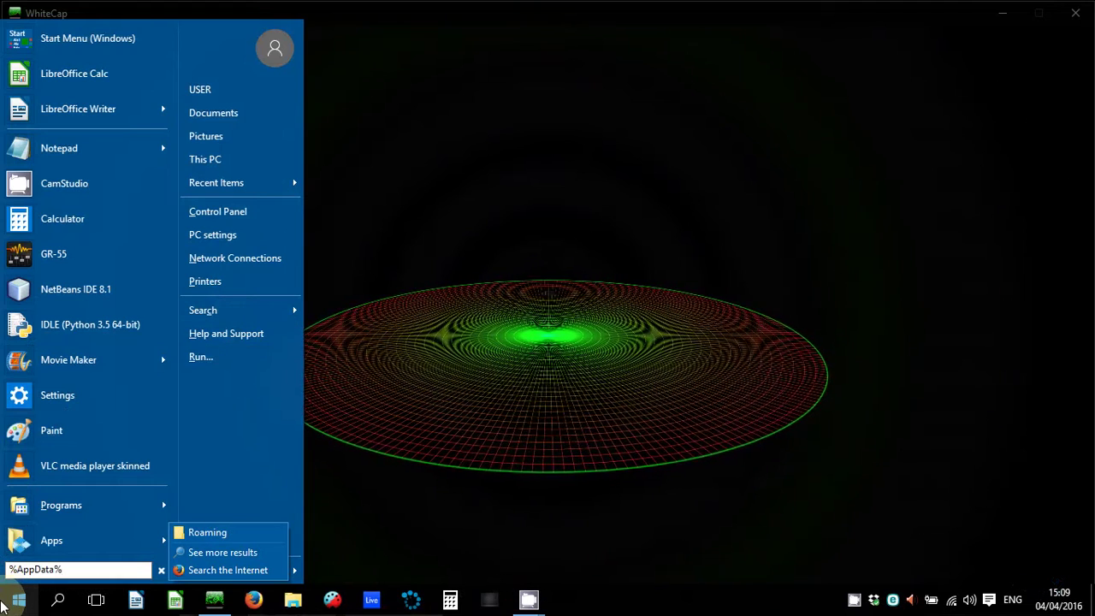
{"action": "key", "text": "Return"}
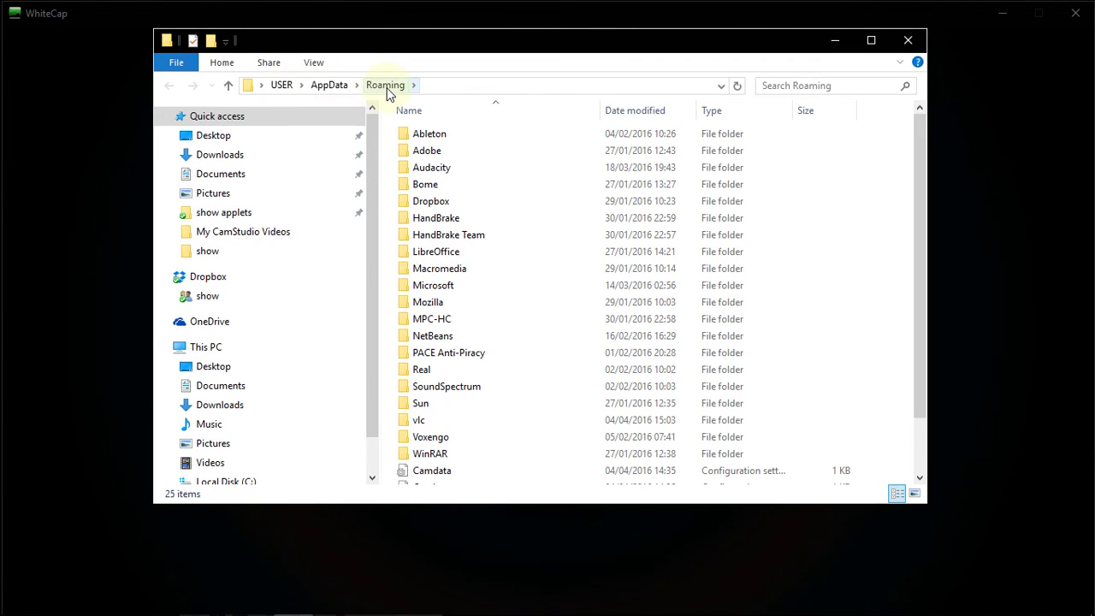
Browse to the WhiteCap folder inside SoundSpectrum, locate the Preferences (Standalone) file, and close the window
{"action": "double_click", "coordinate": [420, 386]}
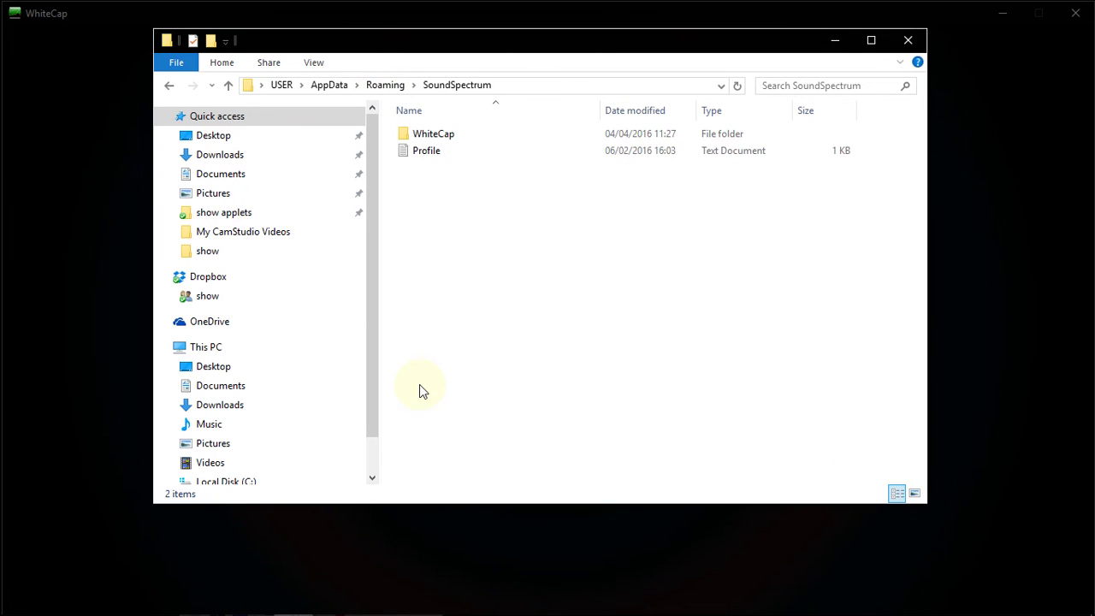
{"action": "double_click", "coordinate": [438, 137]}
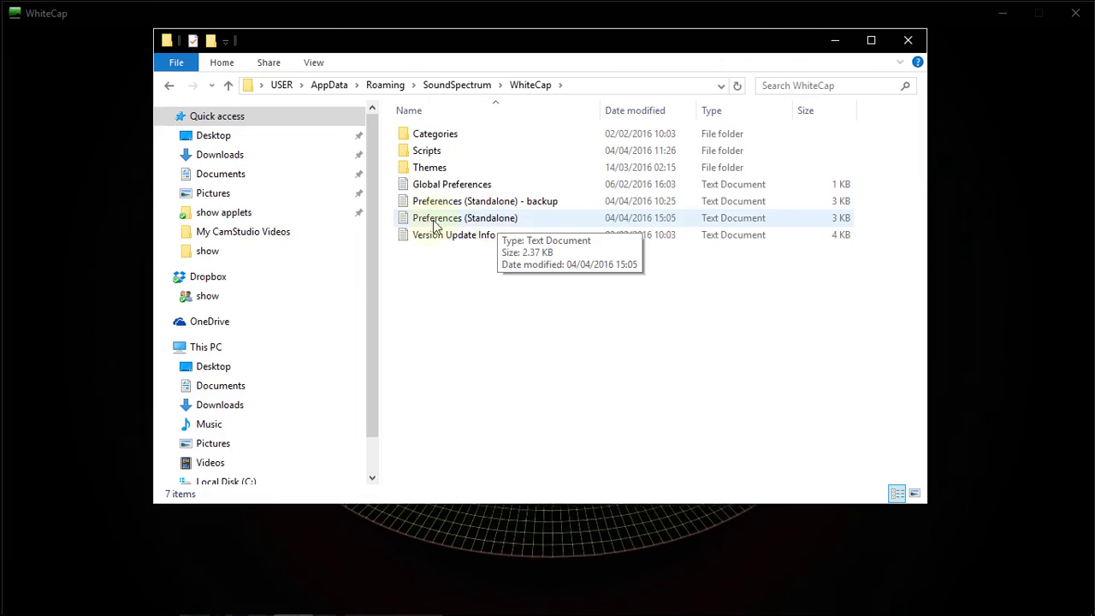
{"action": "left_click", "coordinate": [908, 40]}
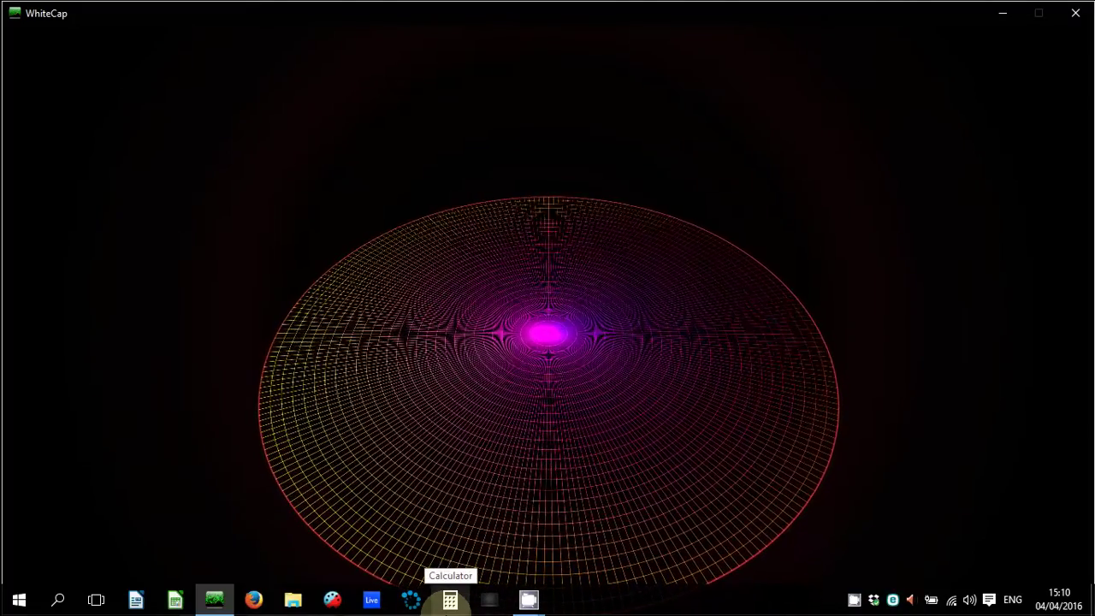
Open File Explorer and browse through the C: drive's folder tree to Users\USER\AppData\Roaming\SoundSpectrum\WhiteCap
{"action": "key", "text": "super+e"}
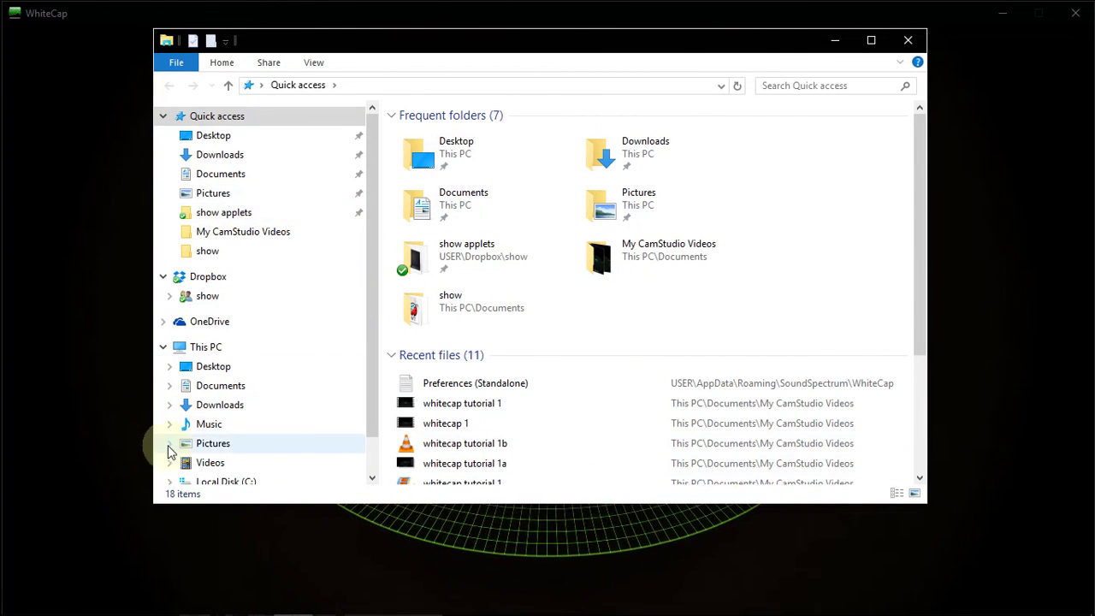
{"action": "scroll", "coordinate": [178, 402], "scroll_direction": "down", "scroll_amount": 1}
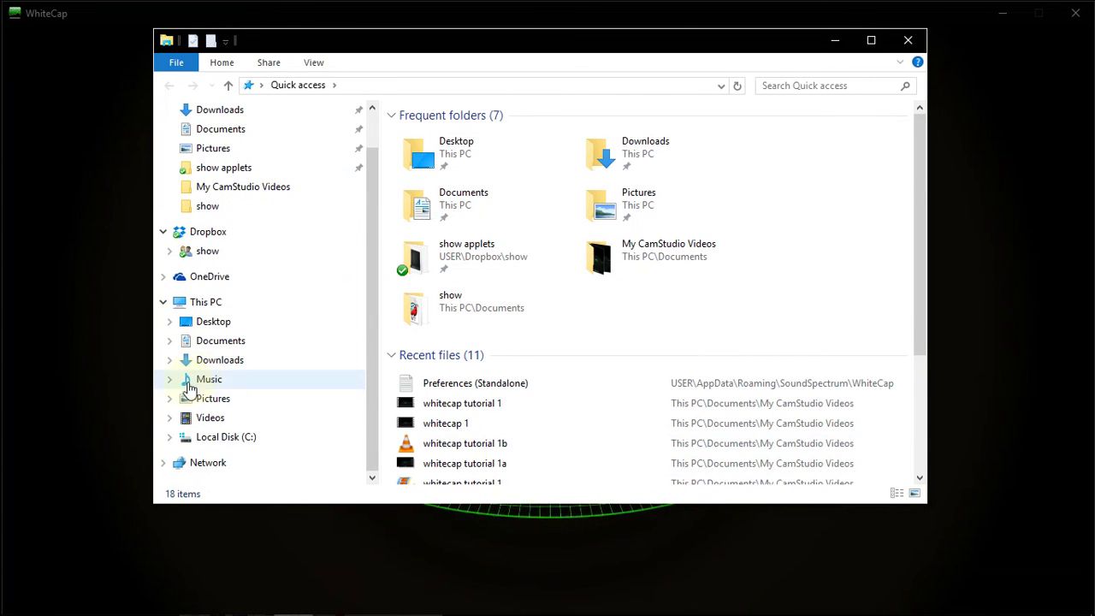
{"action": "left_click", "coordinate": [175, 438]}
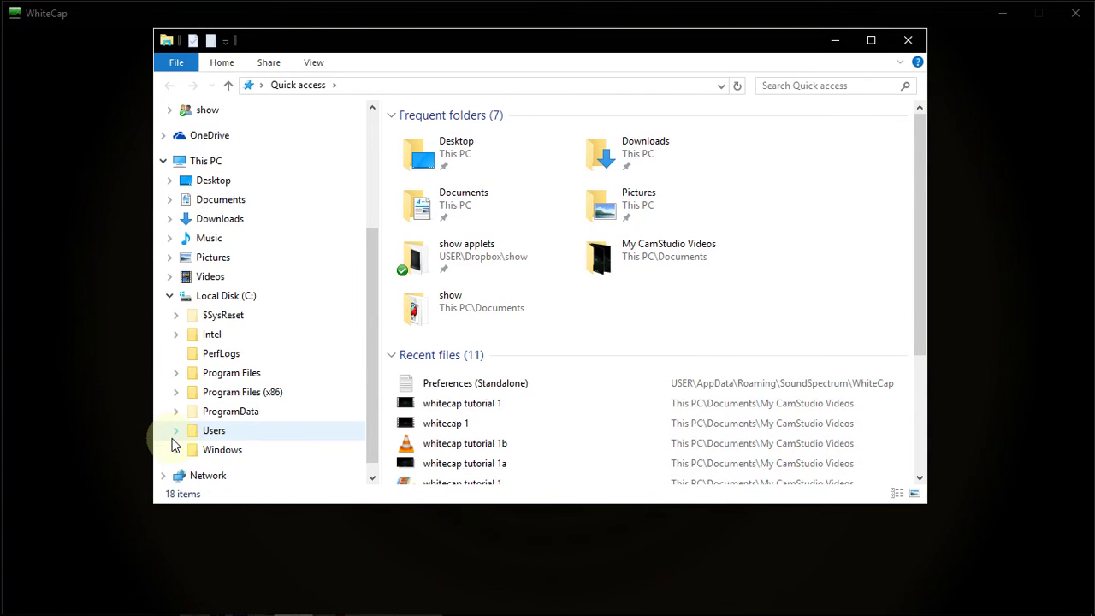
{"action": "left_click", "coordinate": [175, 430]}
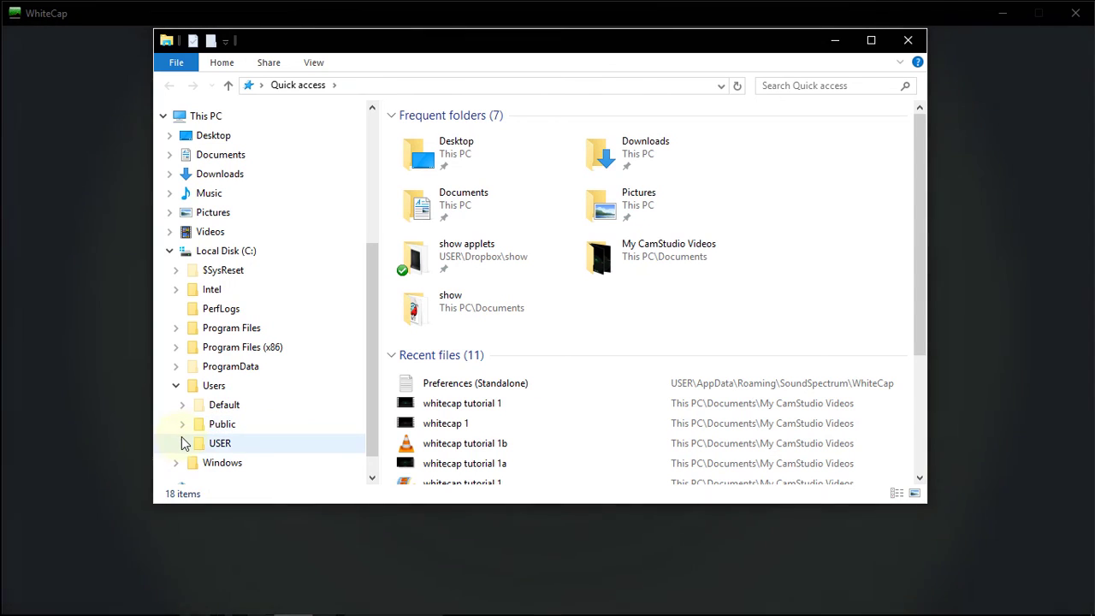
{"action": "left_click", "coordinate": [182, 444]}
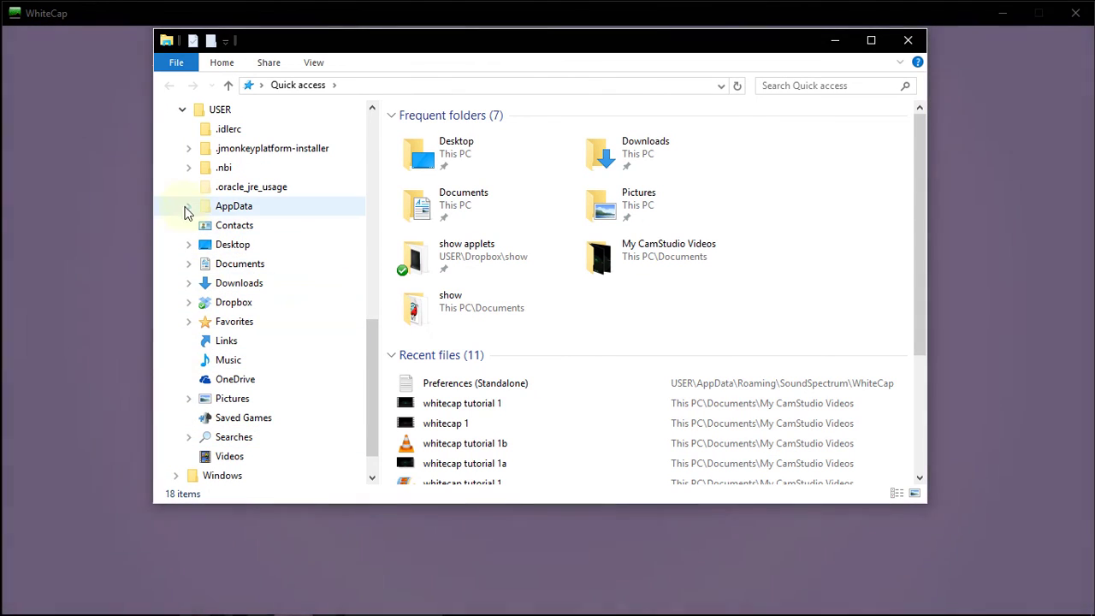
{"action": "left_click", "coordinate": [187, 209]}
{"action": "left_click", "coordinate": [197, 264]}
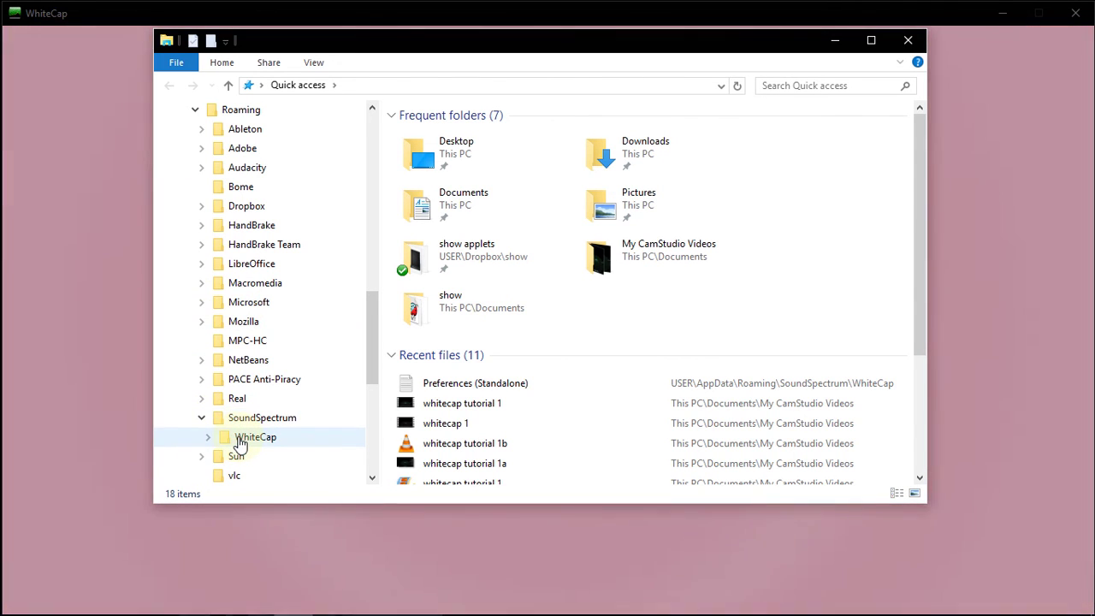
{"action": "left_click", "coordinate": [237, 439]}
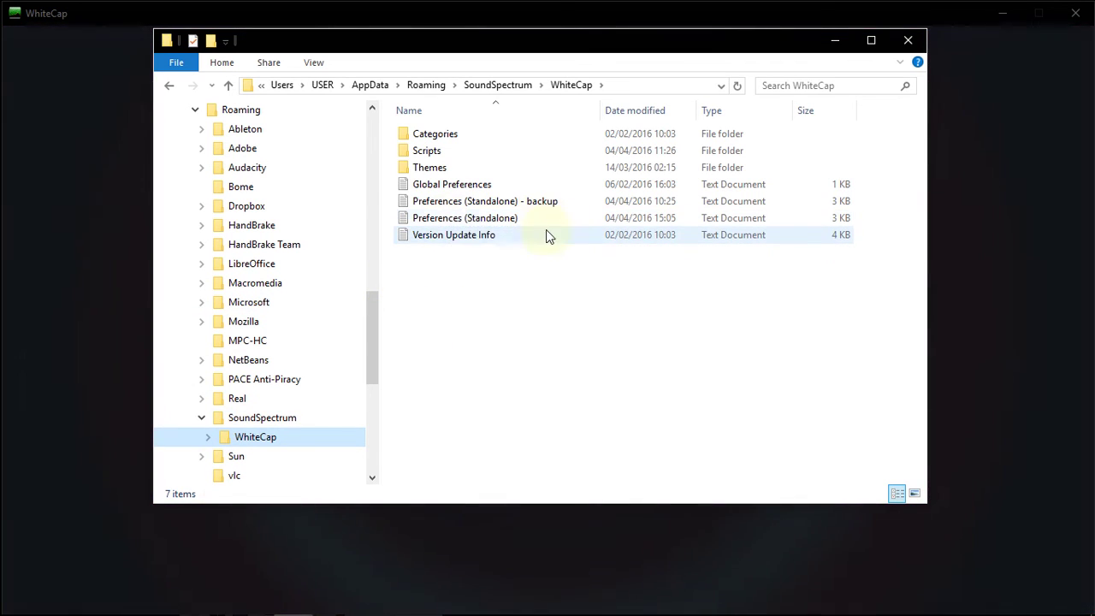
Open the Preferences (Standalone) file in Notepad, maximize the window and look through its settings
{"action": "double_click", "coordinate": [461, 220]}
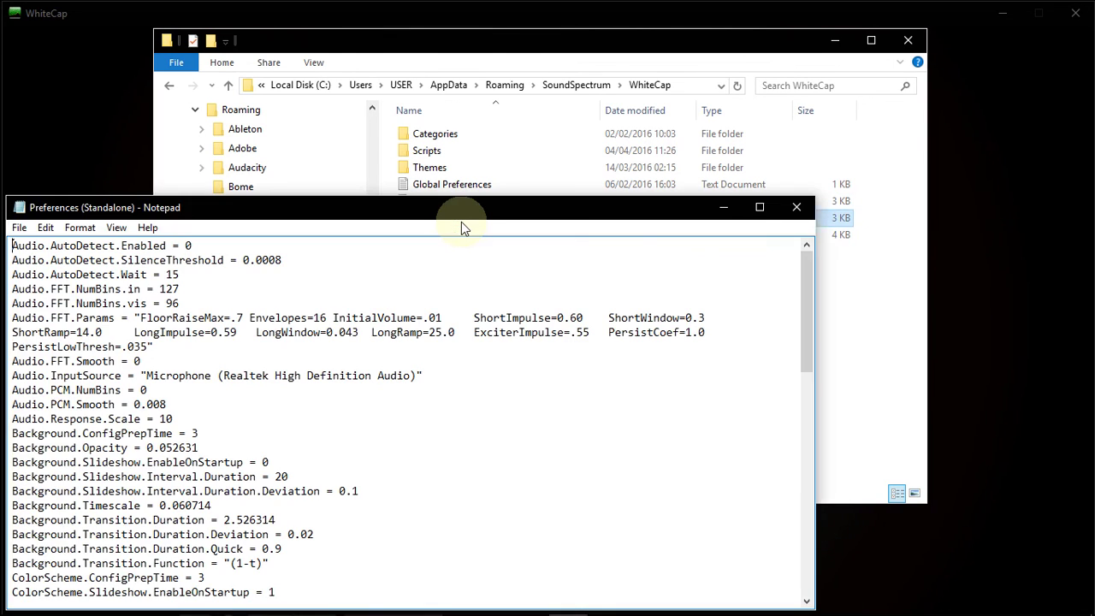
{"action": "double_click", "coordinate": [572, 206]}
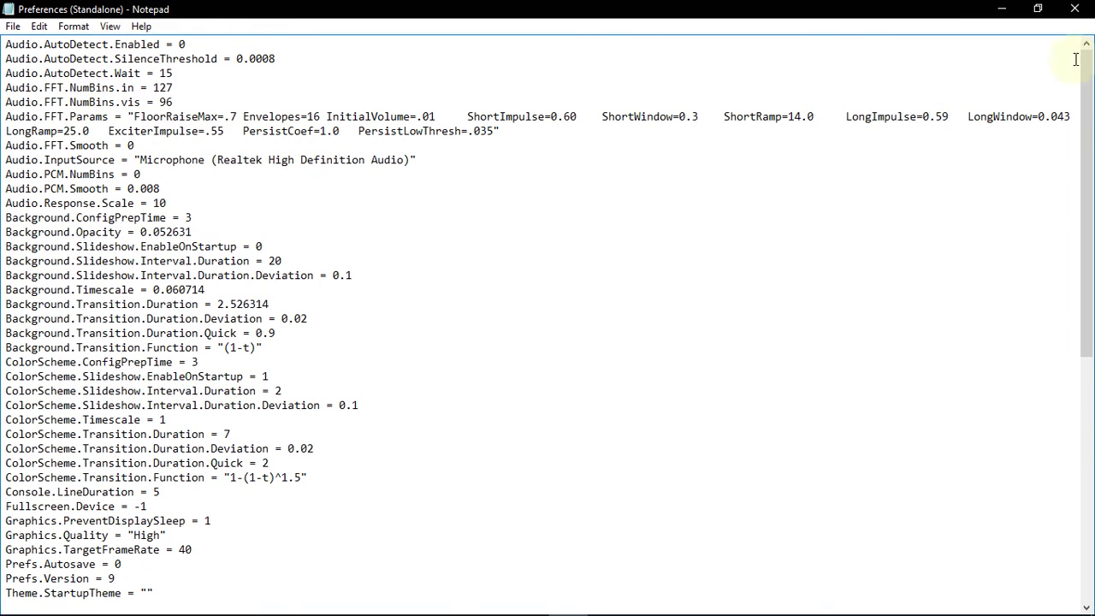
{"action": "left_click_drag", "start_coordinate": [1085, 89], "coordinate": [1061, 68]}
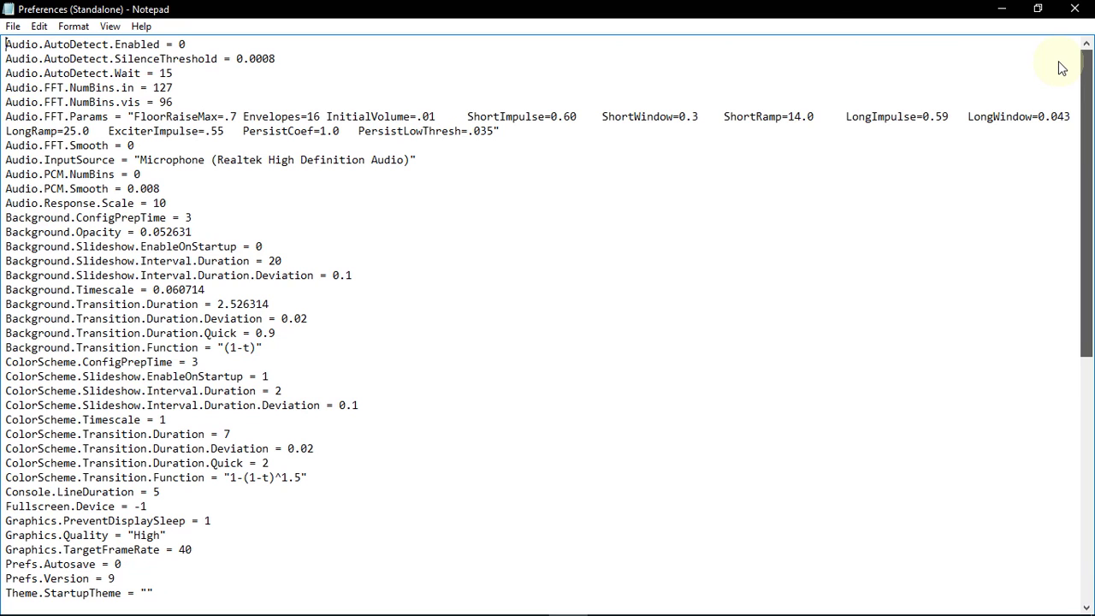
{"action": "left_click_drag", "start_coordinate": [1061, 68], "coordinate": [1087, 86]}
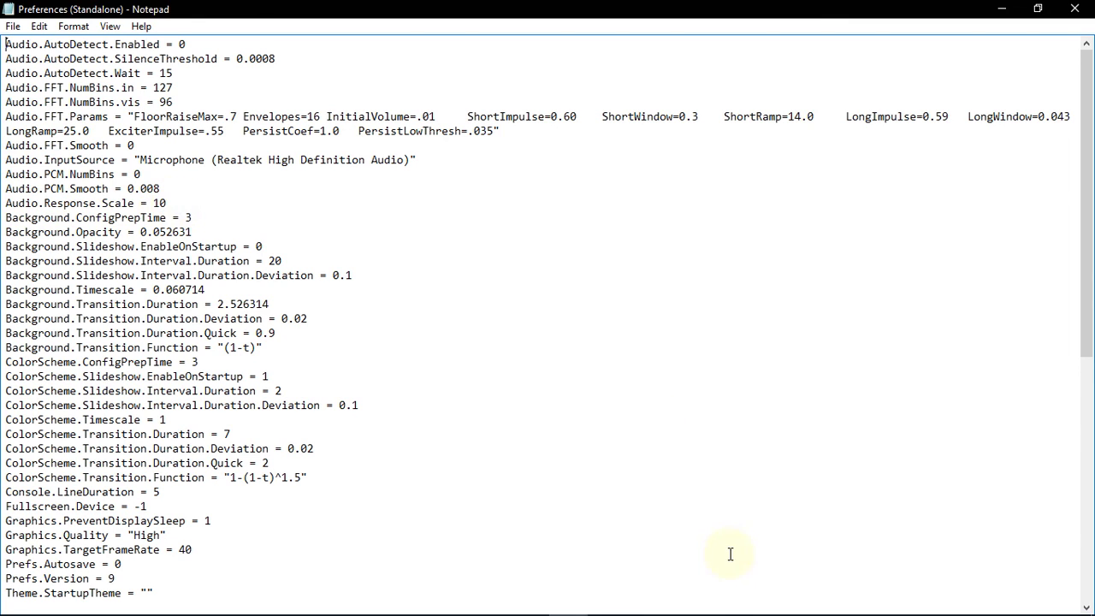
Close and relaunch WhiteCap, and open its Settings to check the Audio Response Scale
{"action": "right_click", "coordinate": [214, 604]}
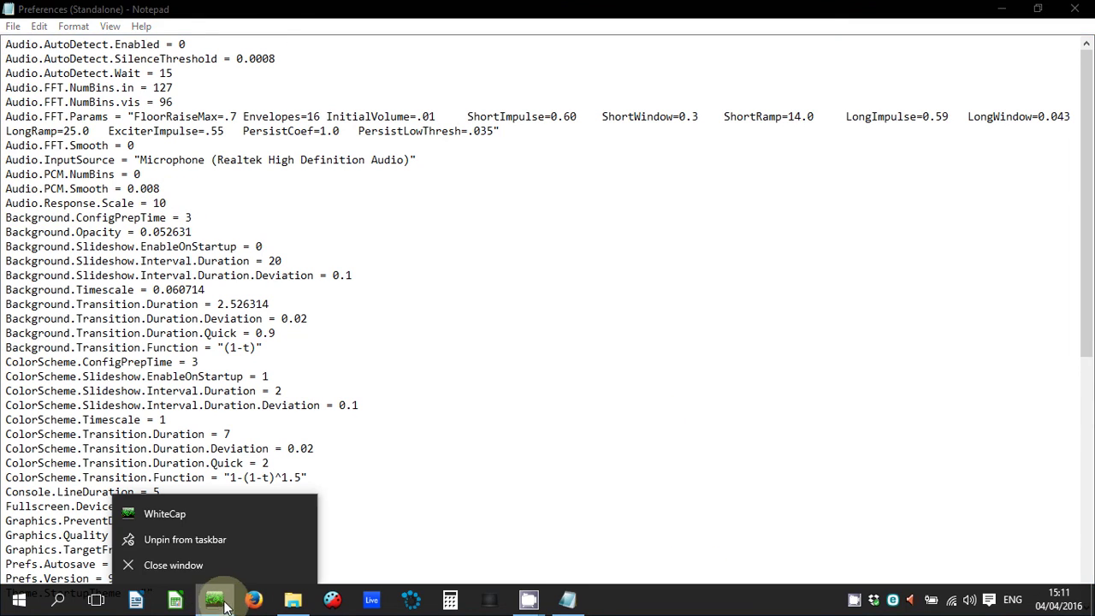
{"action": "left_click", "coordinate": [235, 570]}
{"action": "left_click", "coordinate": [215, 602]}
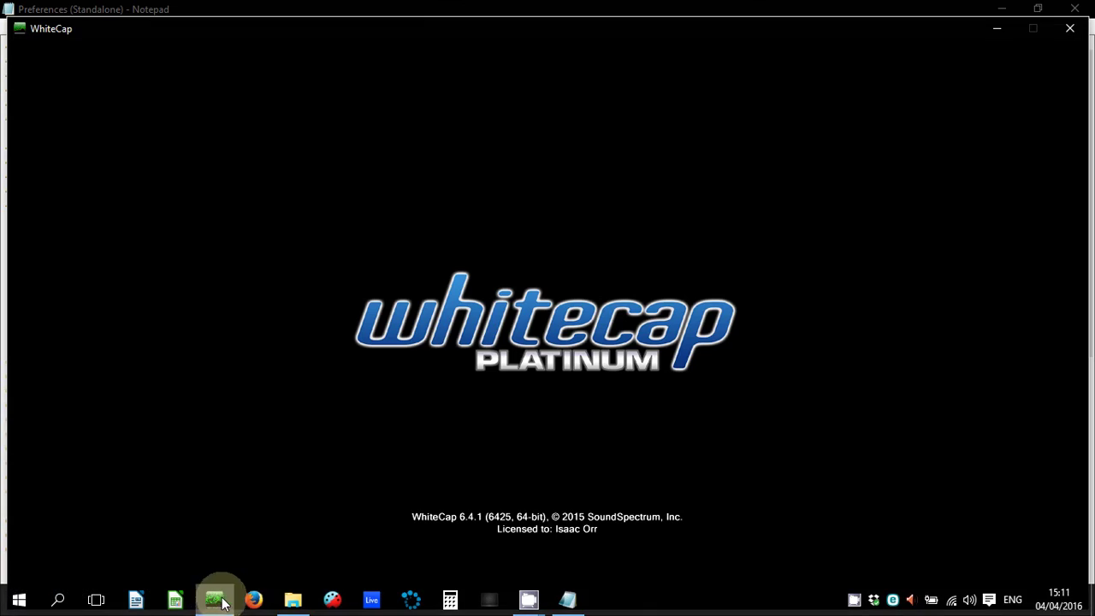
{"action": "mouse_move", "coordinate": [975, 409]}
{"action": "left_click", "coordinate": [1033, 406]}
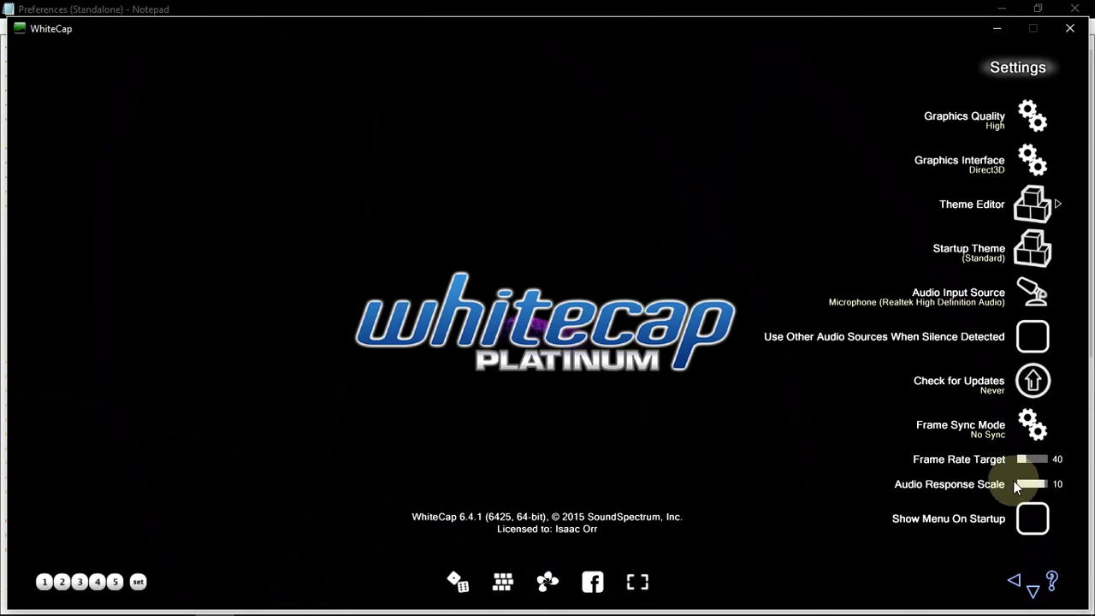
Switch back to Notepad, set Audio.Response.Scale to 2 and save the preferences file
{"action": "key", "text": "alt+Tab"}
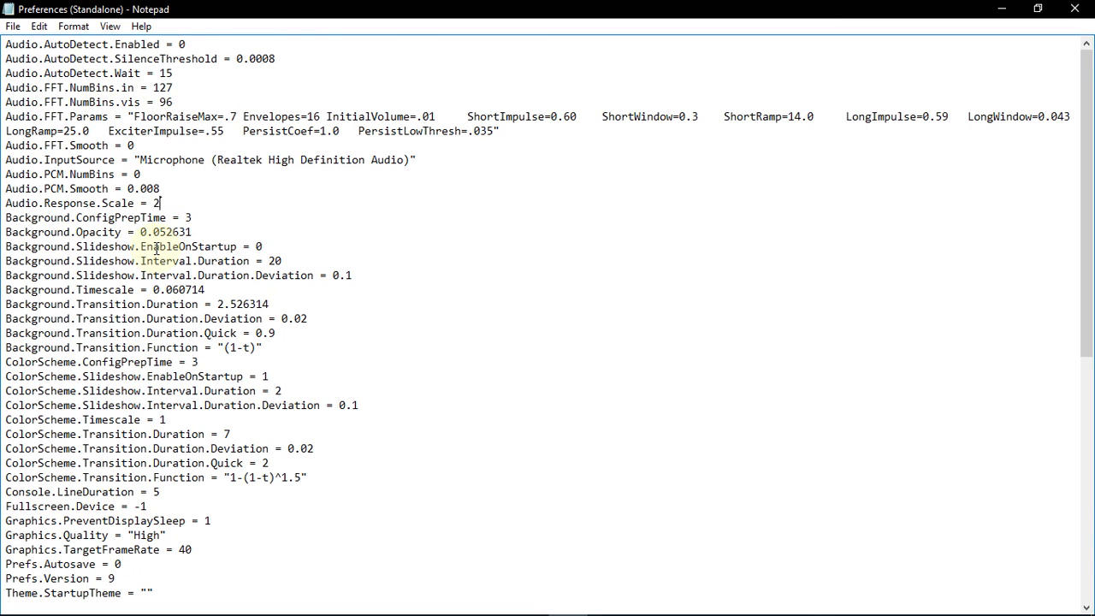
{"action": "left_click", "coordinate": [13, 25]}
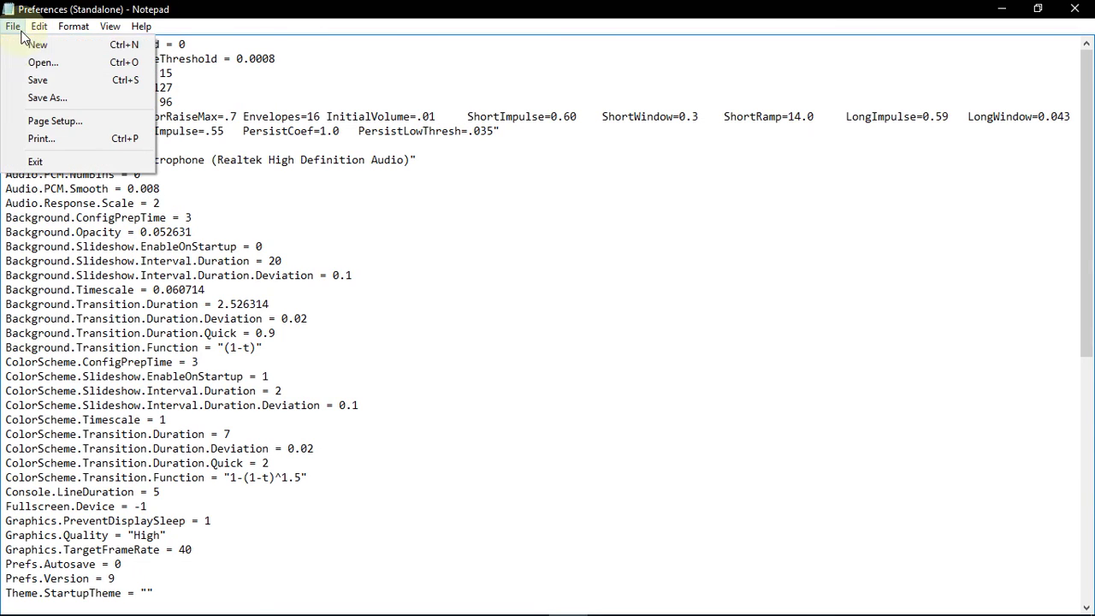
{"action": "left_click", "coordinate": [17, 79]}
Restart WhiteCap to load the edited preferences and open its Settings to check the Audio Response Scale
{"action": "key", "text": "alt+Tab"}
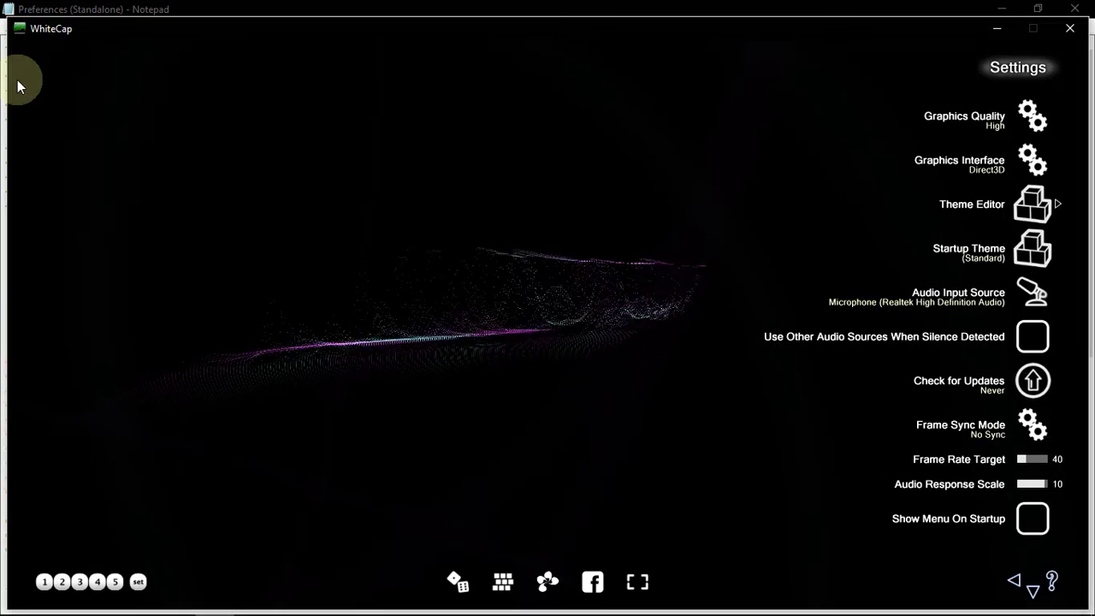
{"action": "left_click", "coordinate": [1078, 31]}
{"action": "mouse_move", "coordinate": [168, 603]}
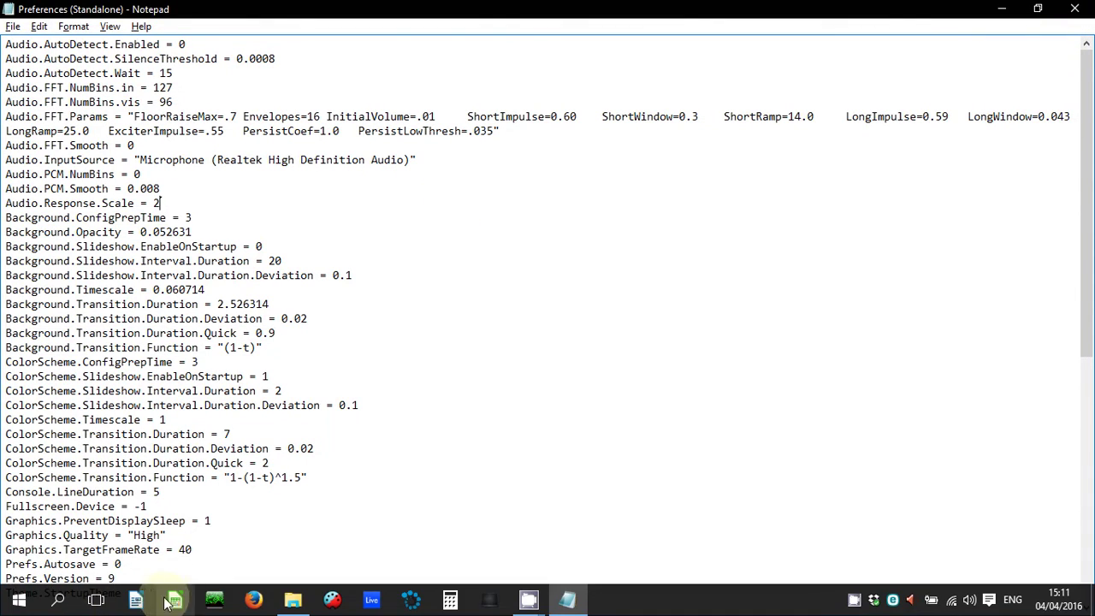
{"action": "left_click", "coordinate": [214, 599]}
{"action": "mouse_move", "coordinate": [936, 465]}
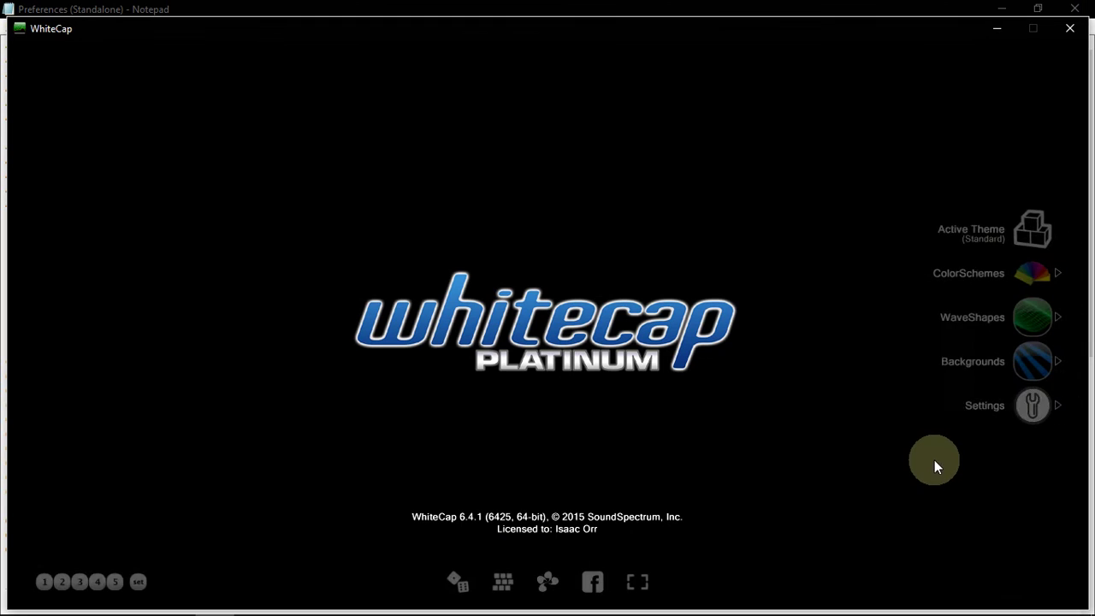
{"action": "left_click", "coordinate": [1034, 402]}
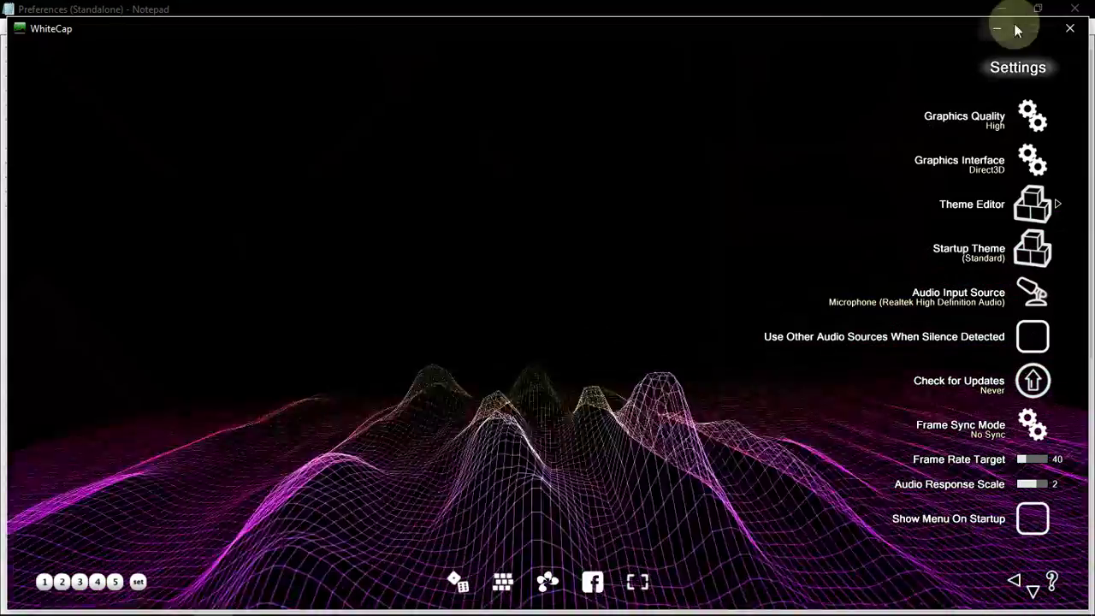
Close WhiteCap and switch to the File Explorer window showing its preferences folder
{"action": "left_click", "coordinate": [1068, 31]}
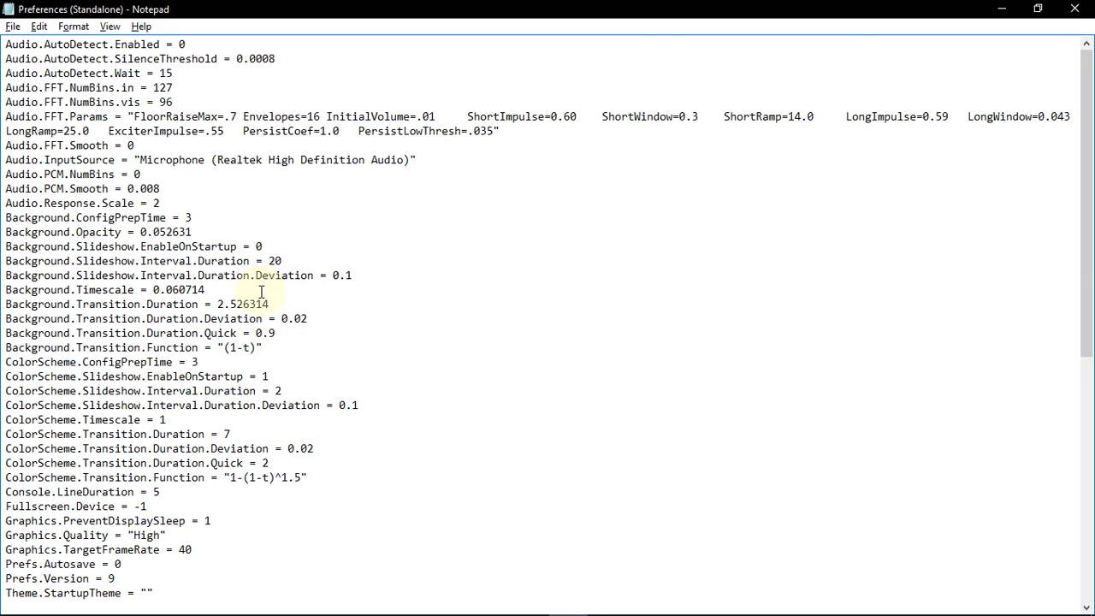
{"action": "key", "text": "alt+Tab"}
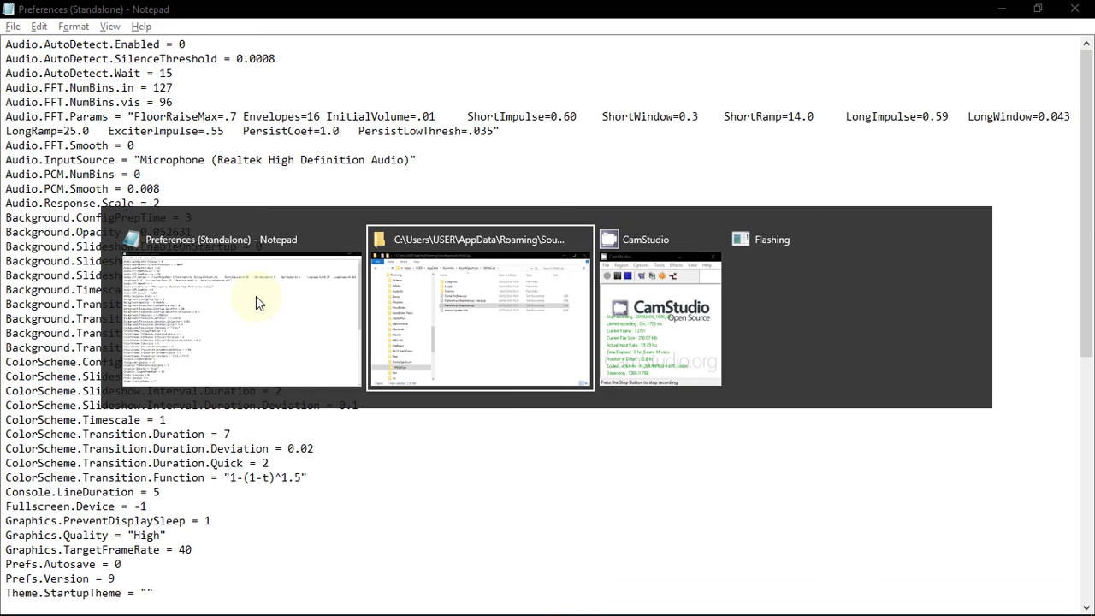